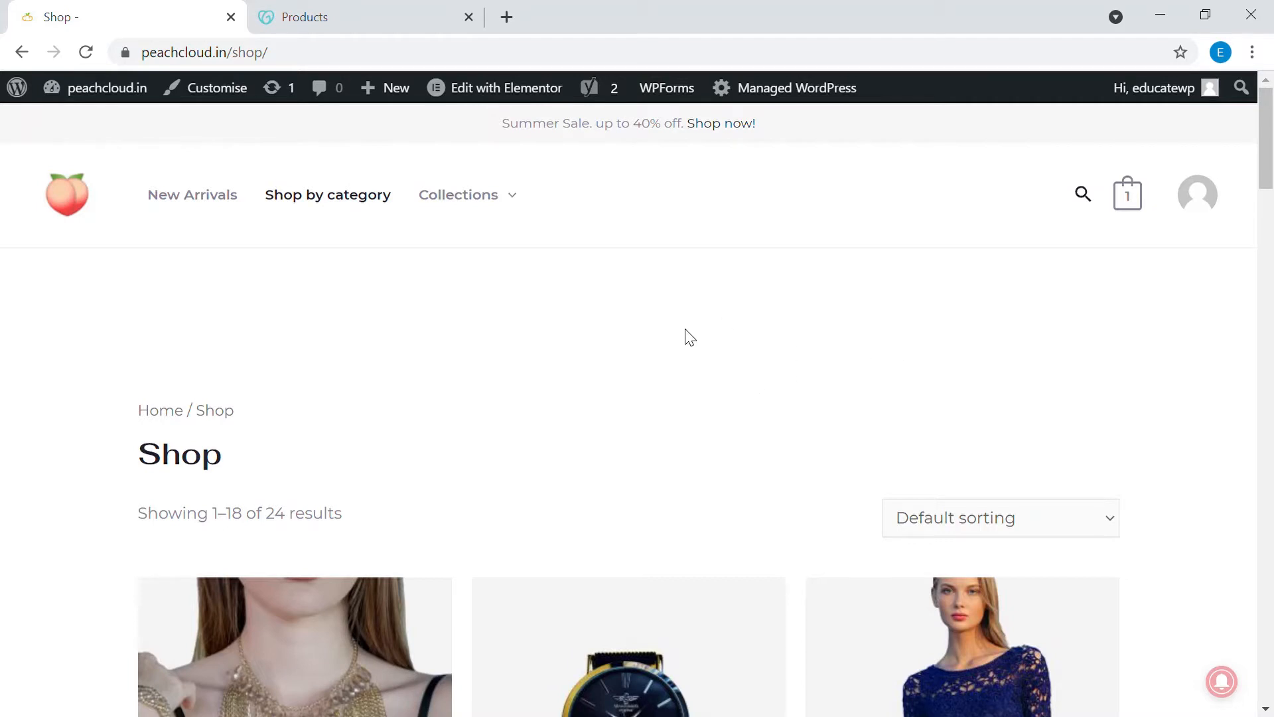
pyautogui.scroll(-3, 665, 309)
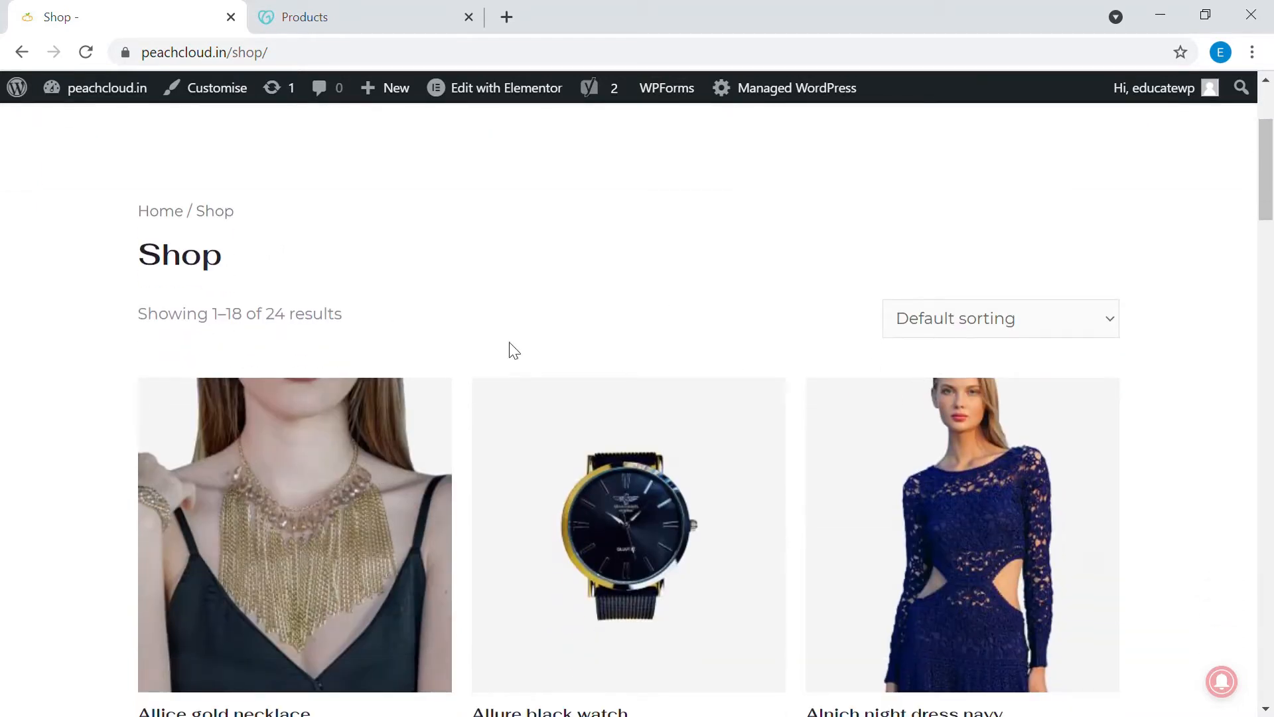
pyautogui.scroll(-2, 711, 293)
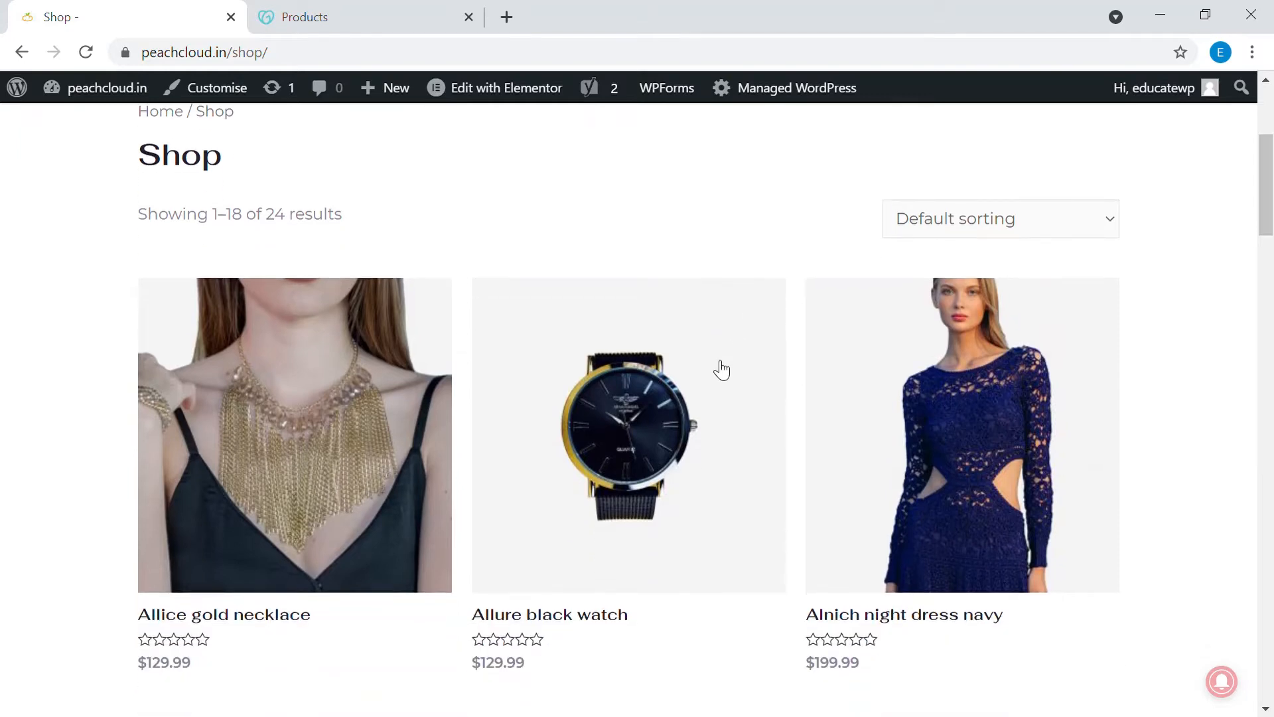
pyautogui.scroll(4, 737, 361)
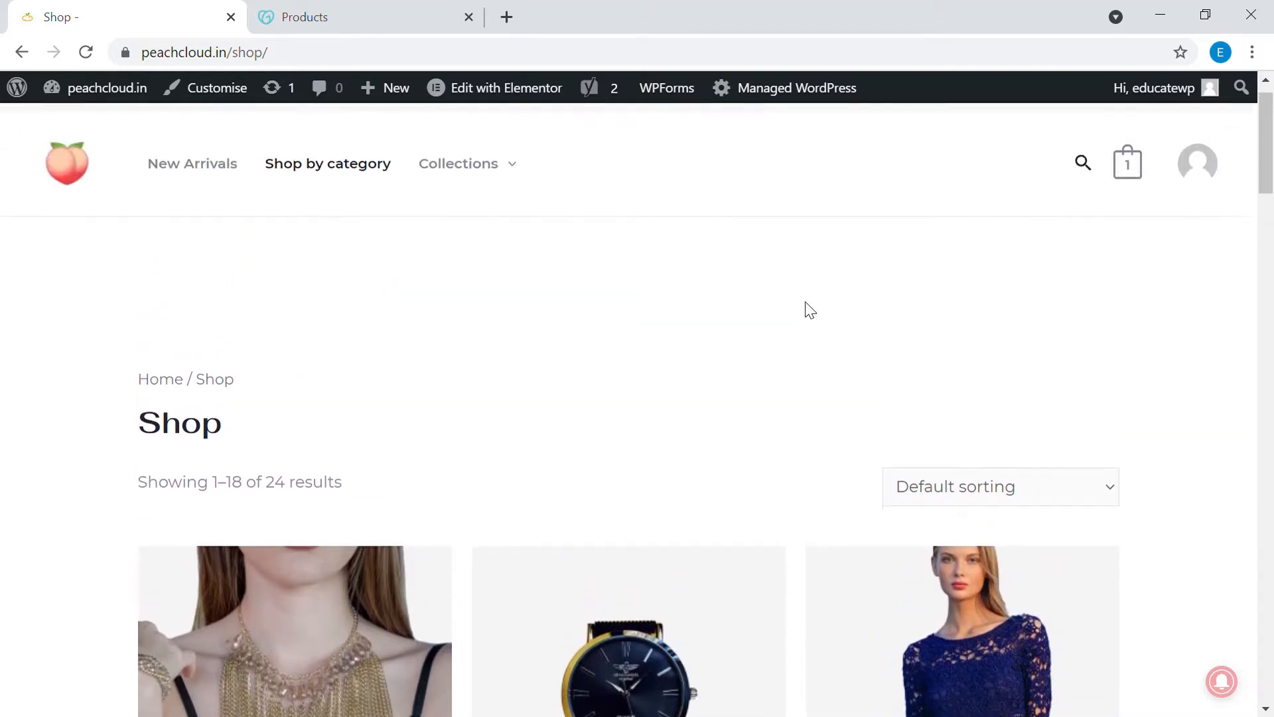
pyautogui.scroll(1, 810, 309)
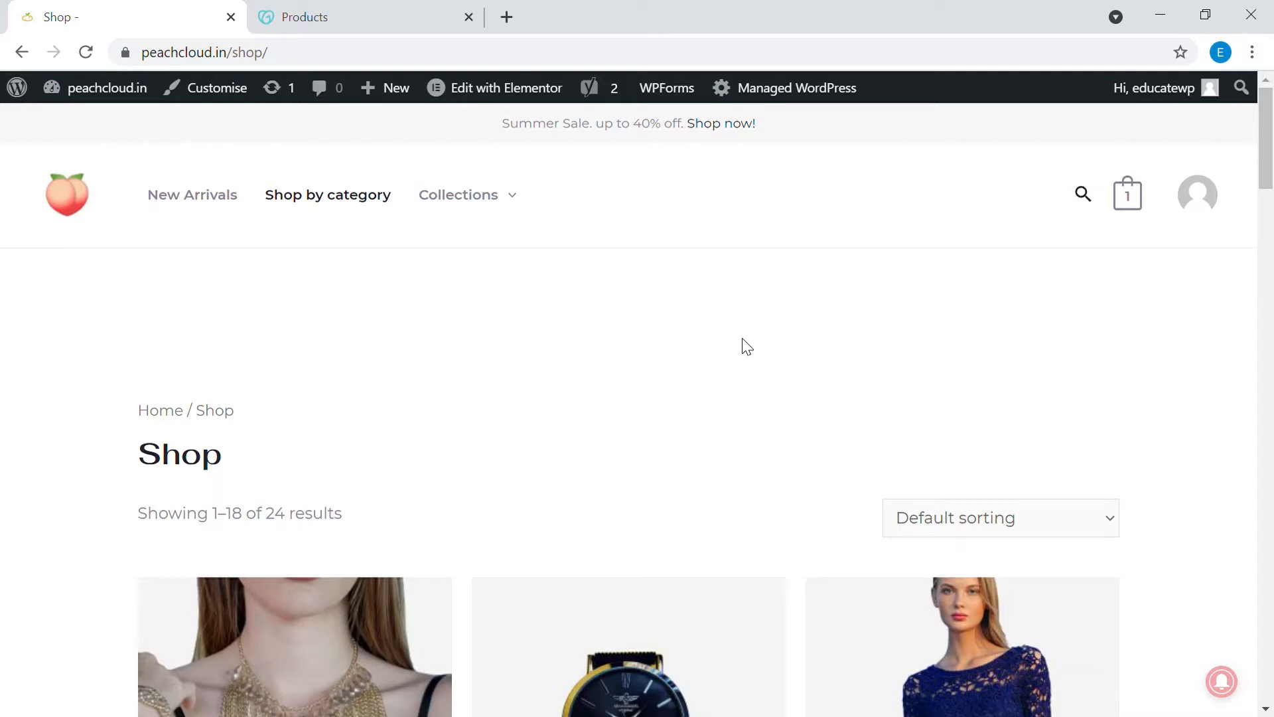
# Switch to the GoDaddy products page and open DNS management for the domain peachcloud.in
pyautogui.click(365, 20)
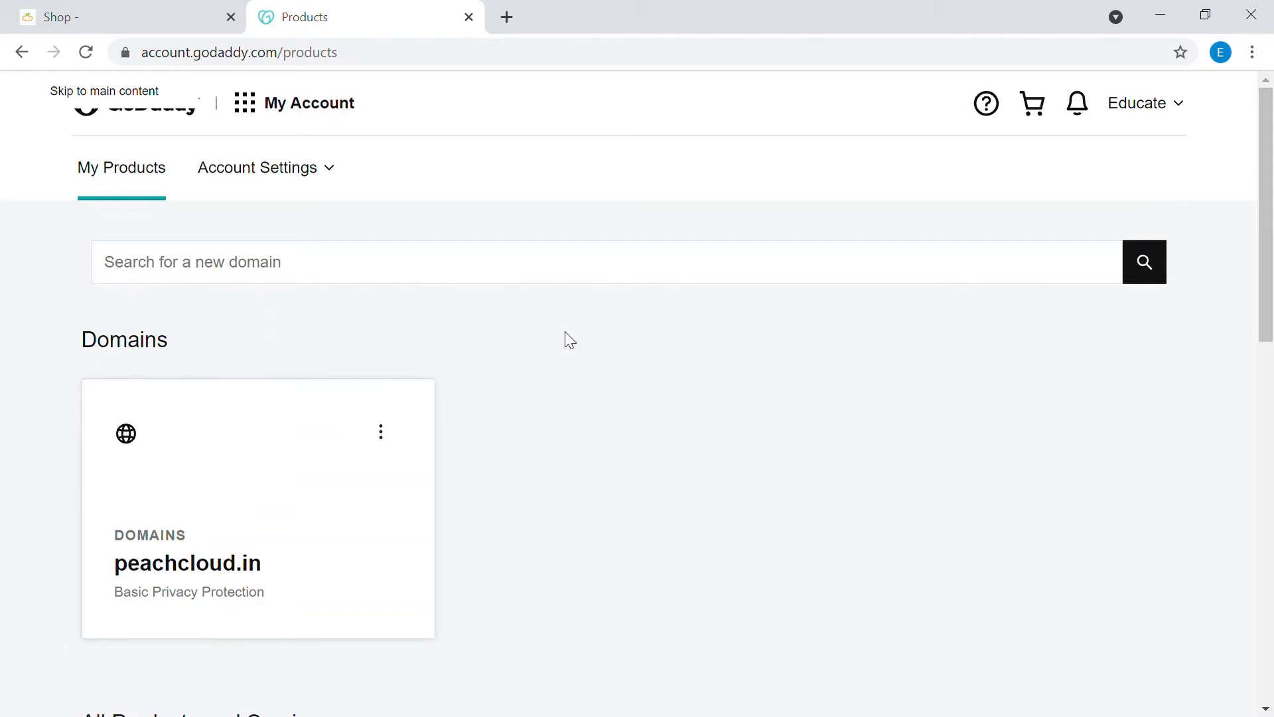
pyautogui.scroll(-2, 564, 326)
pyautogui.scroll(2, 564, 312)
pyautogui.scroll(-1, 438, 259)
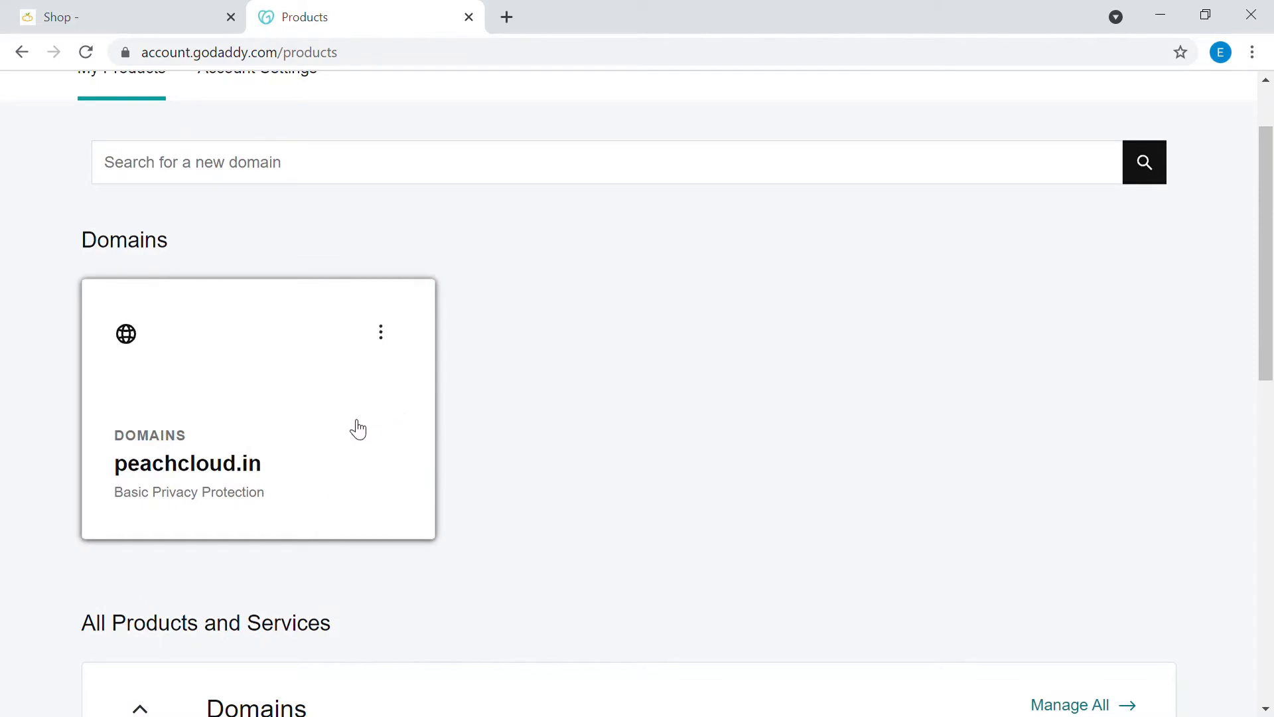
pyautogui.click(382, 336)
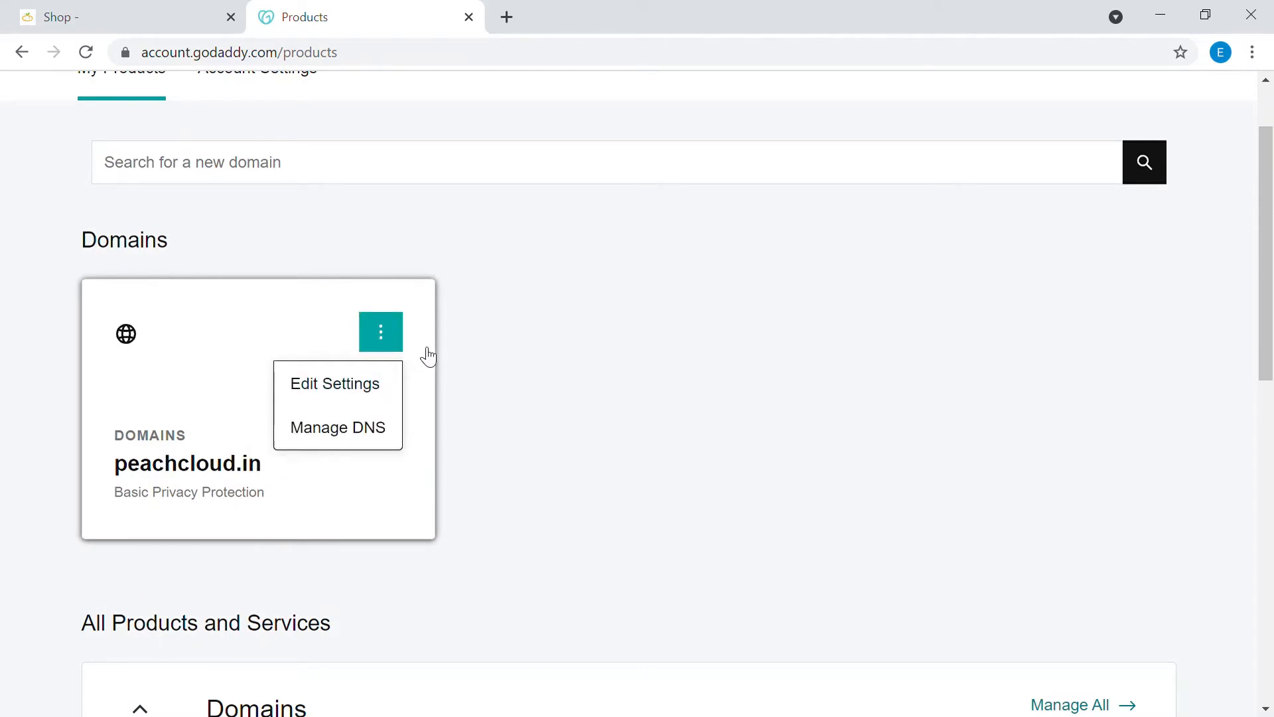
pyautogui.click(372, 429)
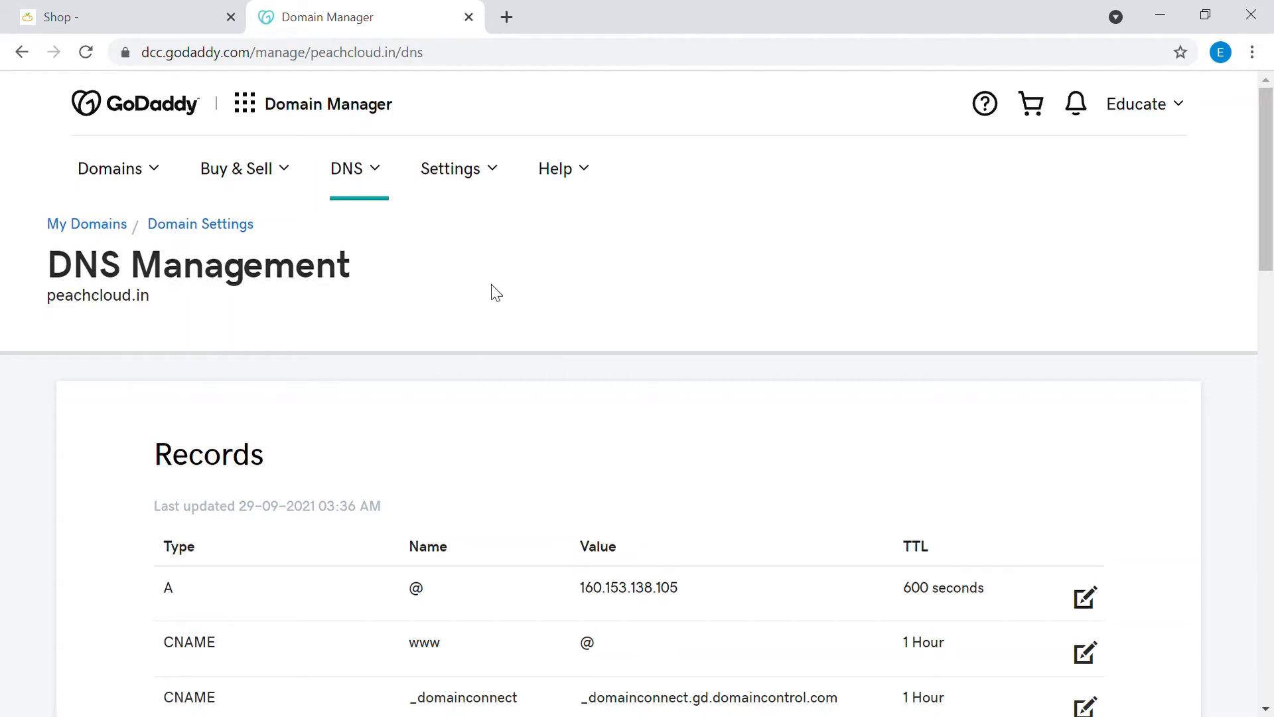
# Start a new subdomain forwarding entry for peachcloud.in and enter shop as the subdomain
pyautogui.scroll(-15, 785, 319)
pyautogui.scroll(3, 785, 318)
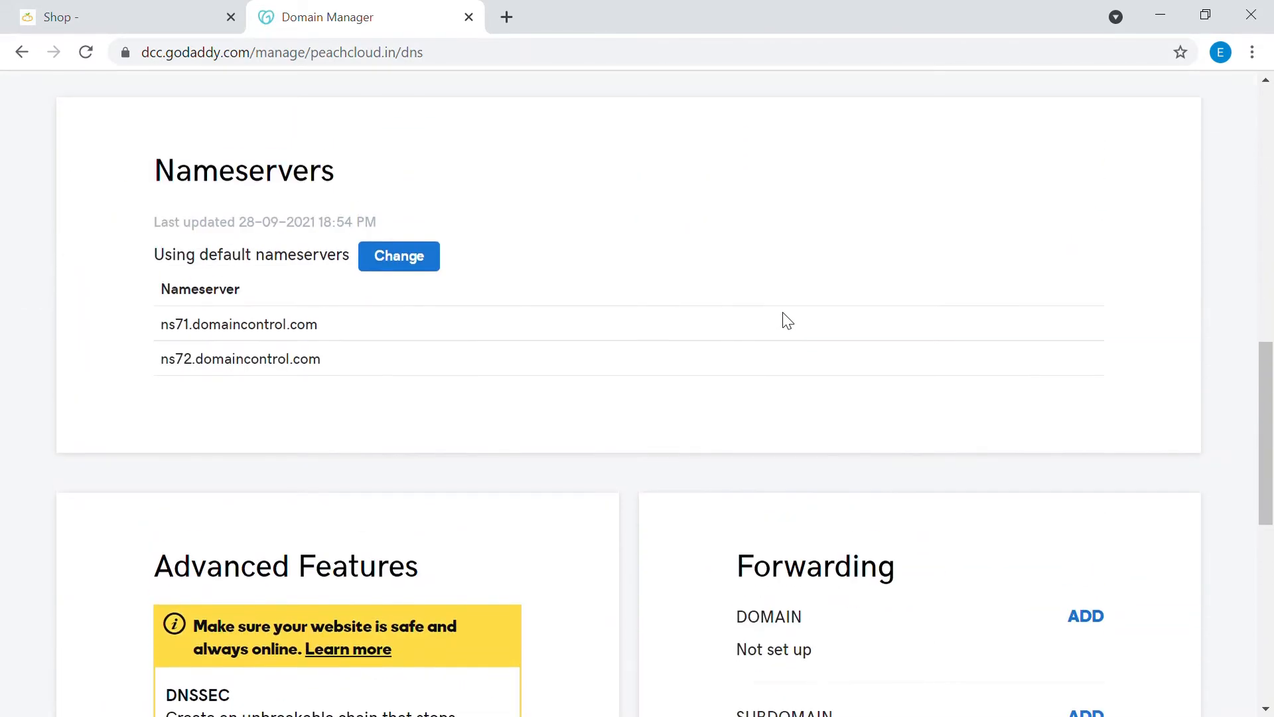
pyautogui.scroll(-6, 785, 318)
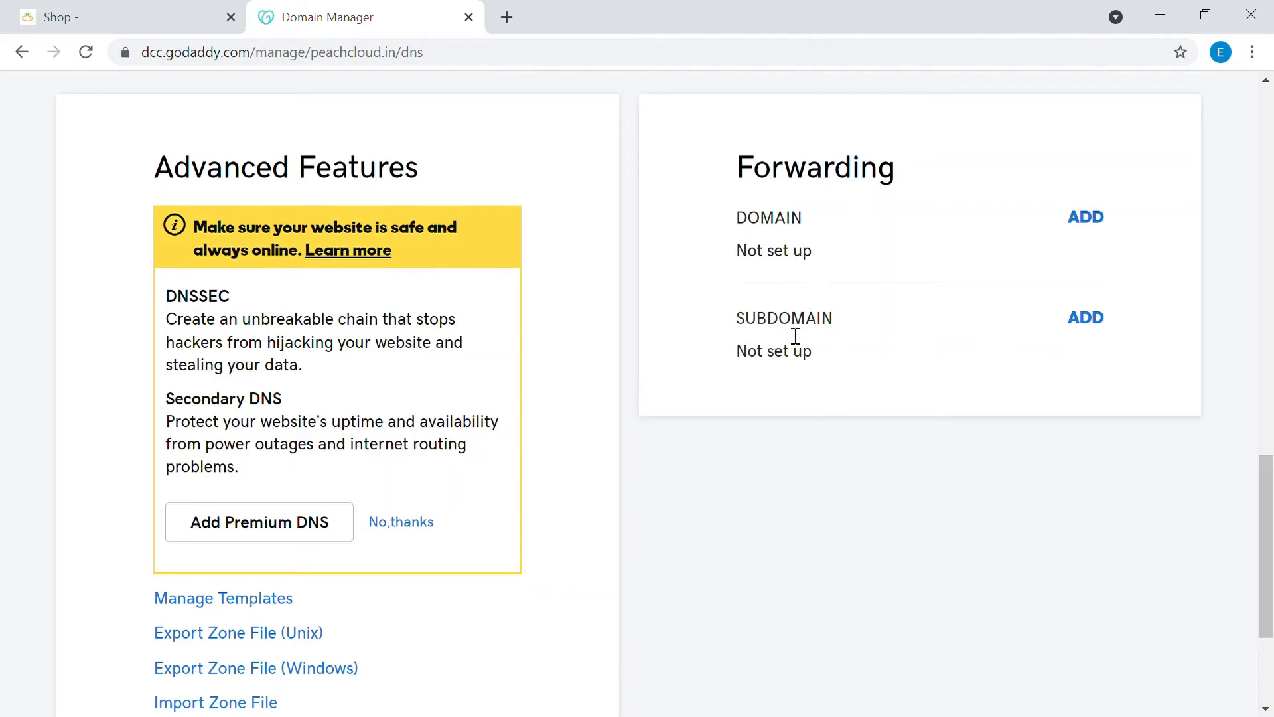
pyautogui.click(1083, 321)
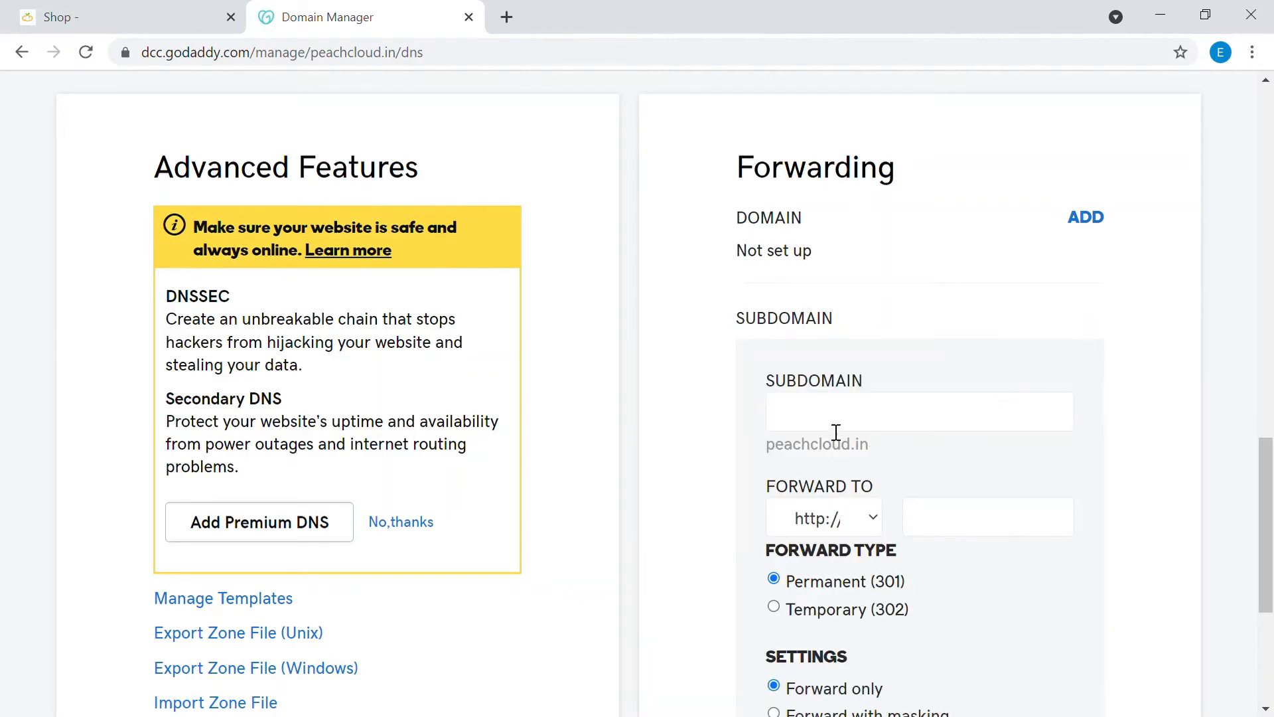
pyautogui.scroll(-1, 836, 433)
pyautogui.click(841, 328)
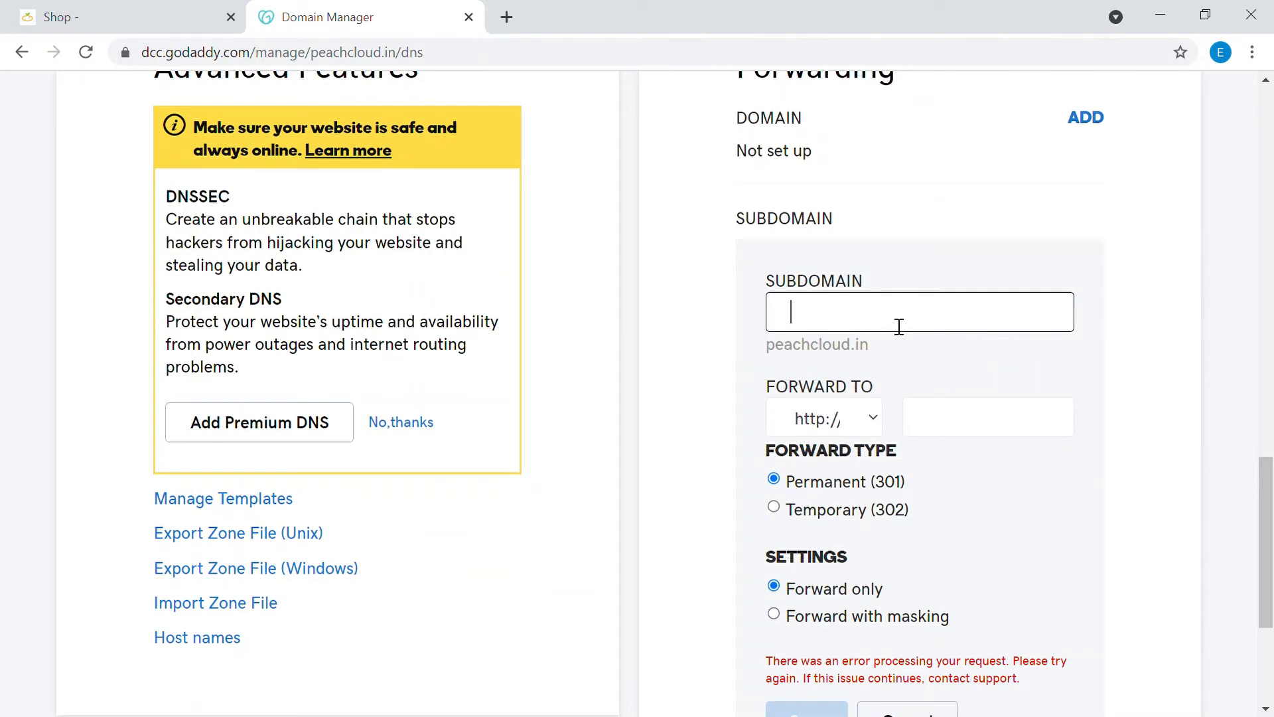
pyautogui.write('shop')
pyautogui.click(916, 433)
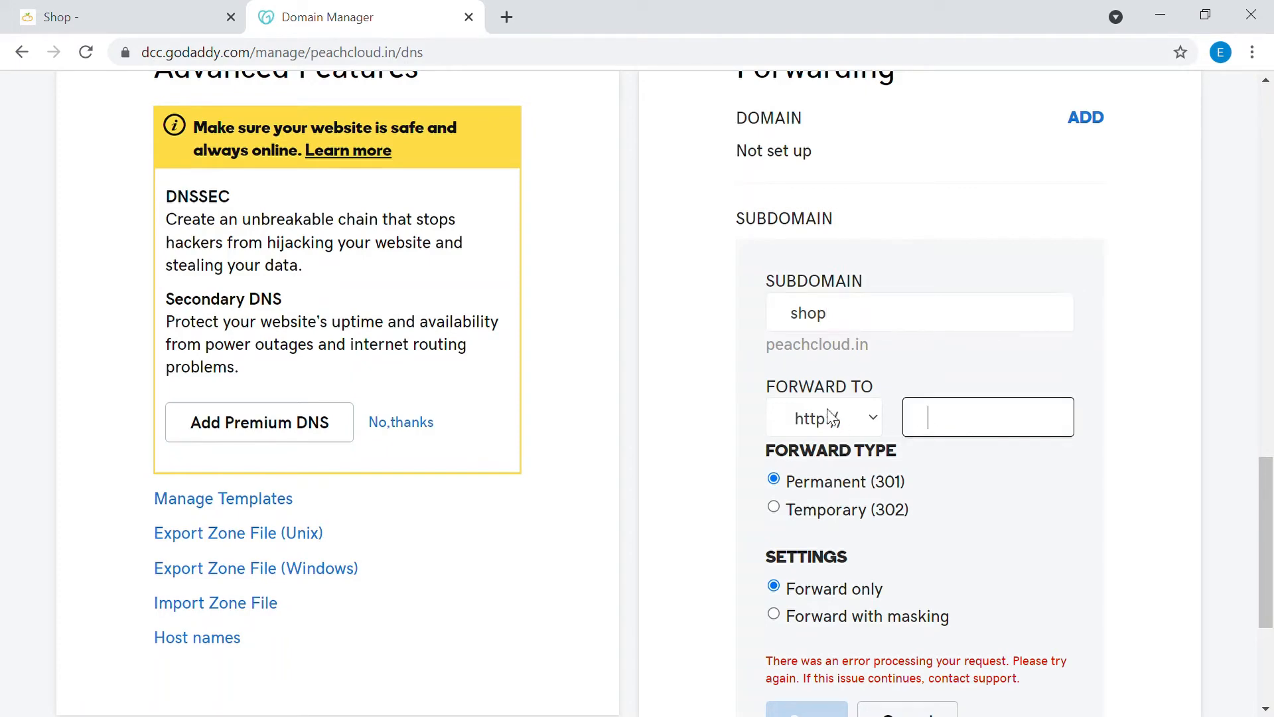
pyautogui.write('https://peachcloud.in')
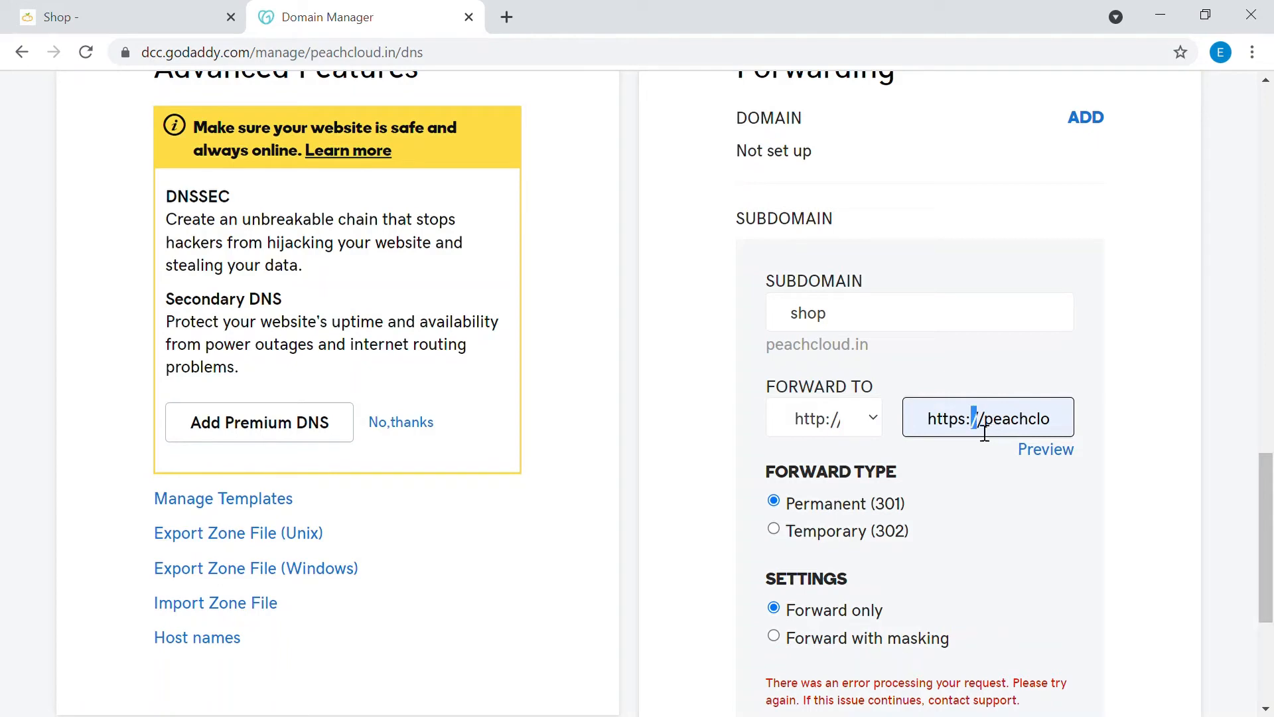
pyautogui.moveTo(977, 424); pyautogui.dragTo(927, 425)
pyautogui.press('BackSpace')
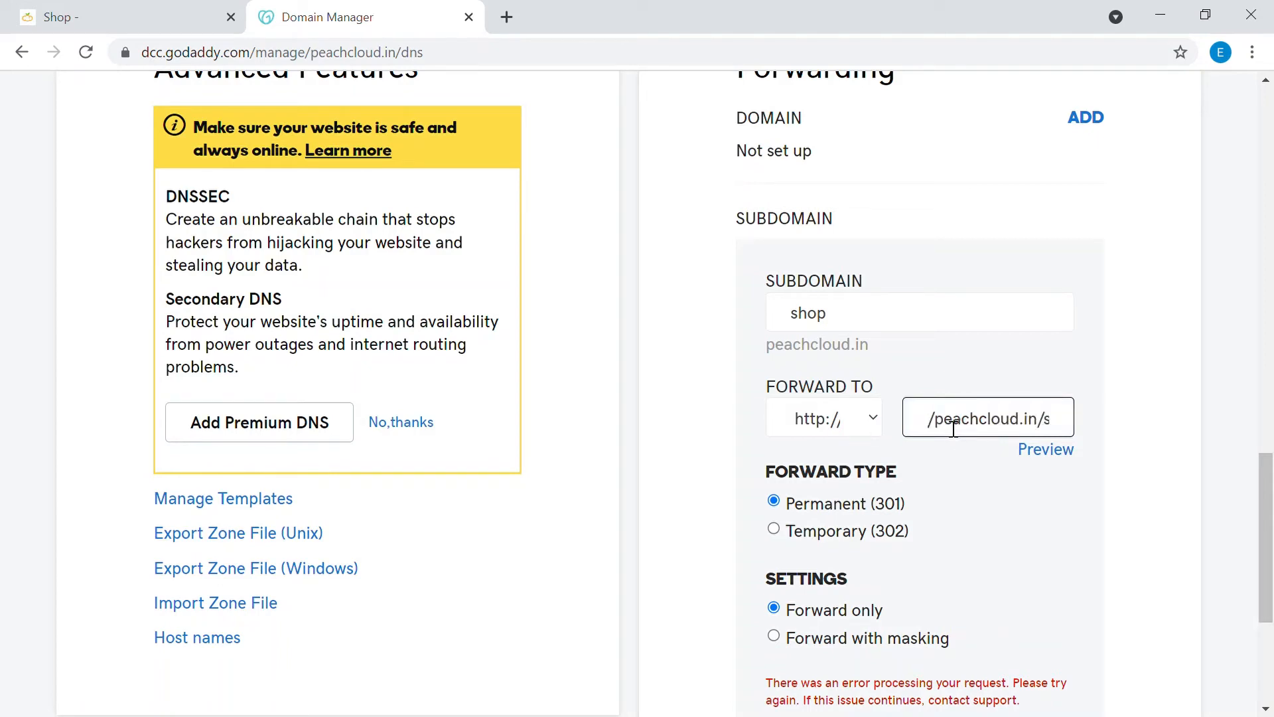
pyautogui.press('Delete')
pyautogui.scroll(-1, 849, 476)
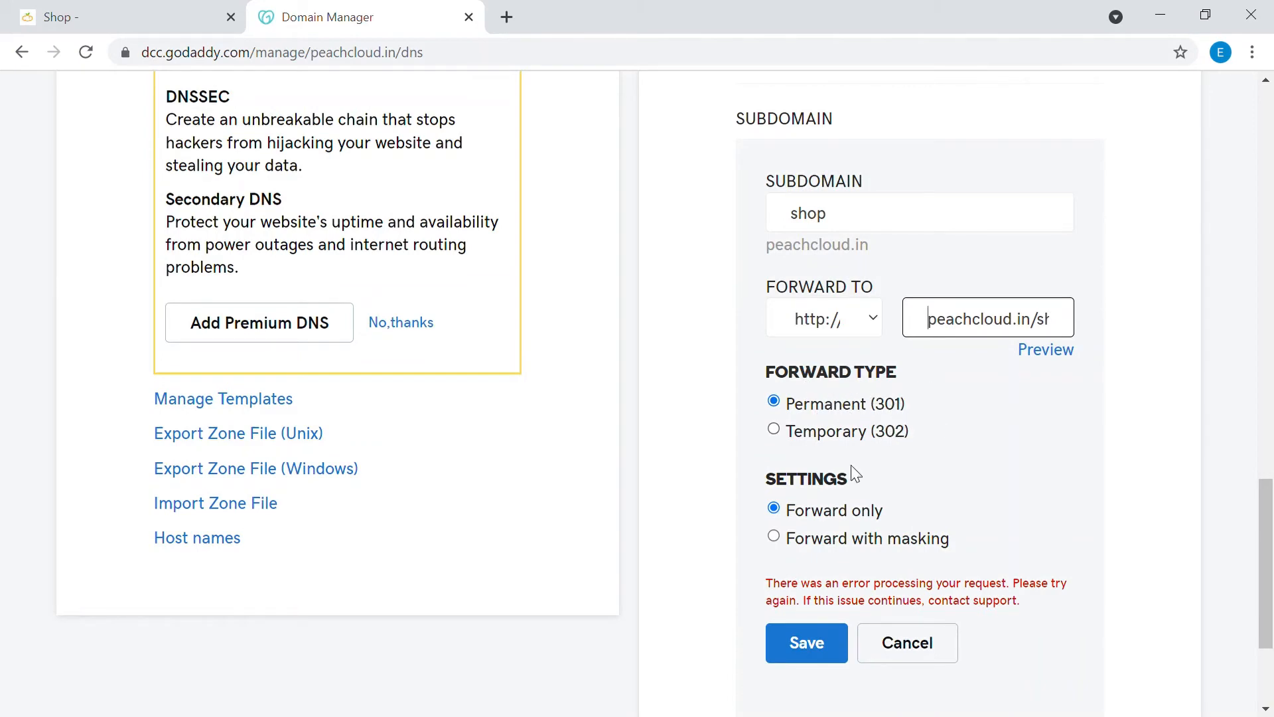
pyautogui.click(806, 641)
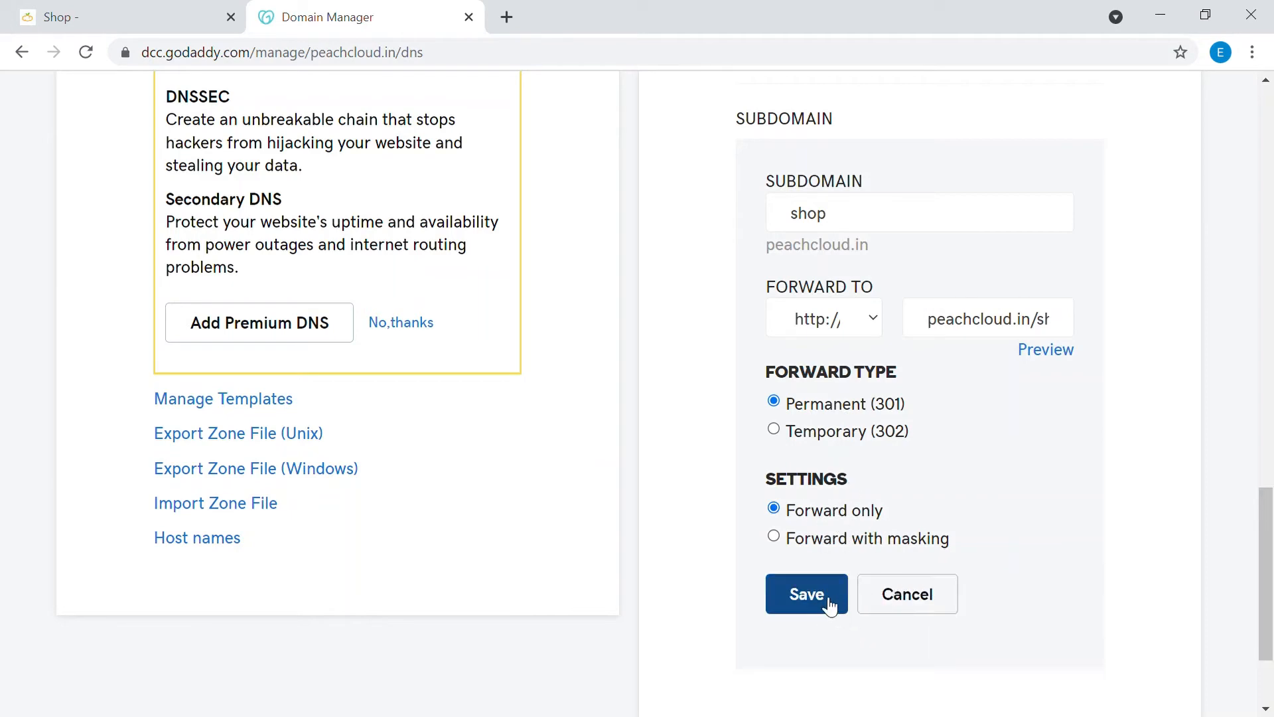
pyautogui.click(836, 620)
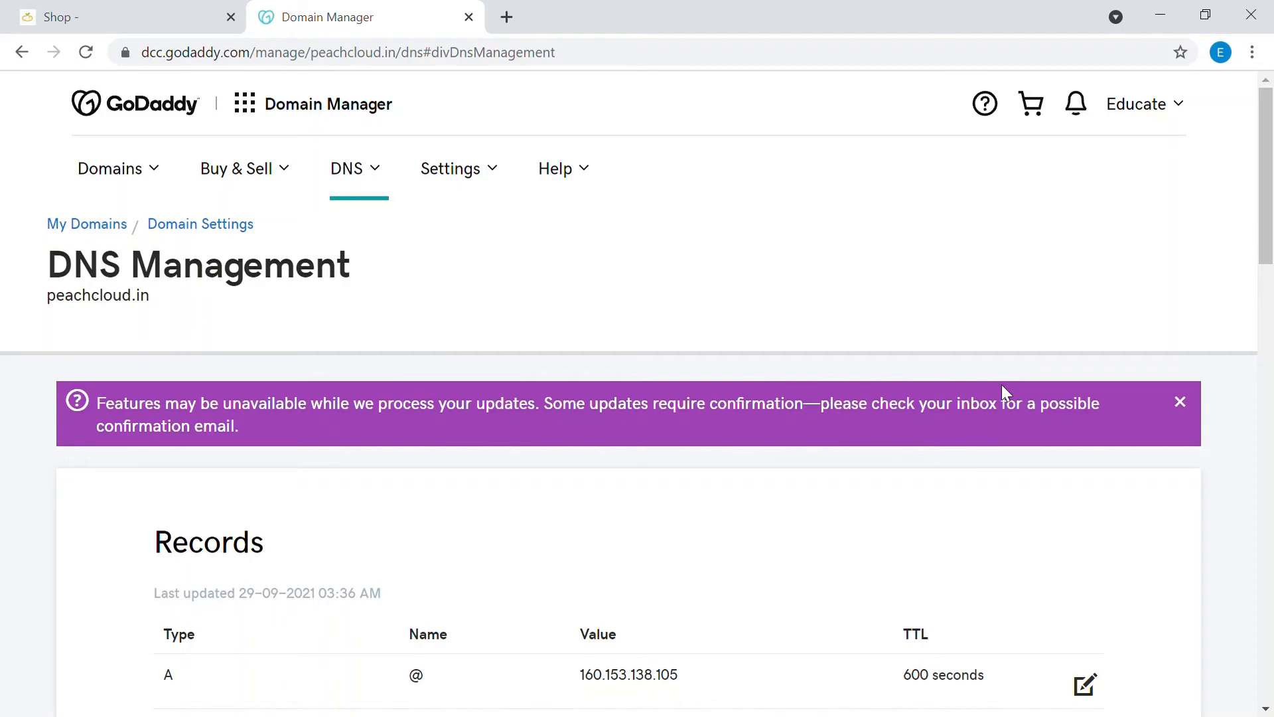
# Start a second subdomain forwarding entry for peachcloud.in and enter admin as the subdomain
pyautogui.scroll(-10, 1002, 392)
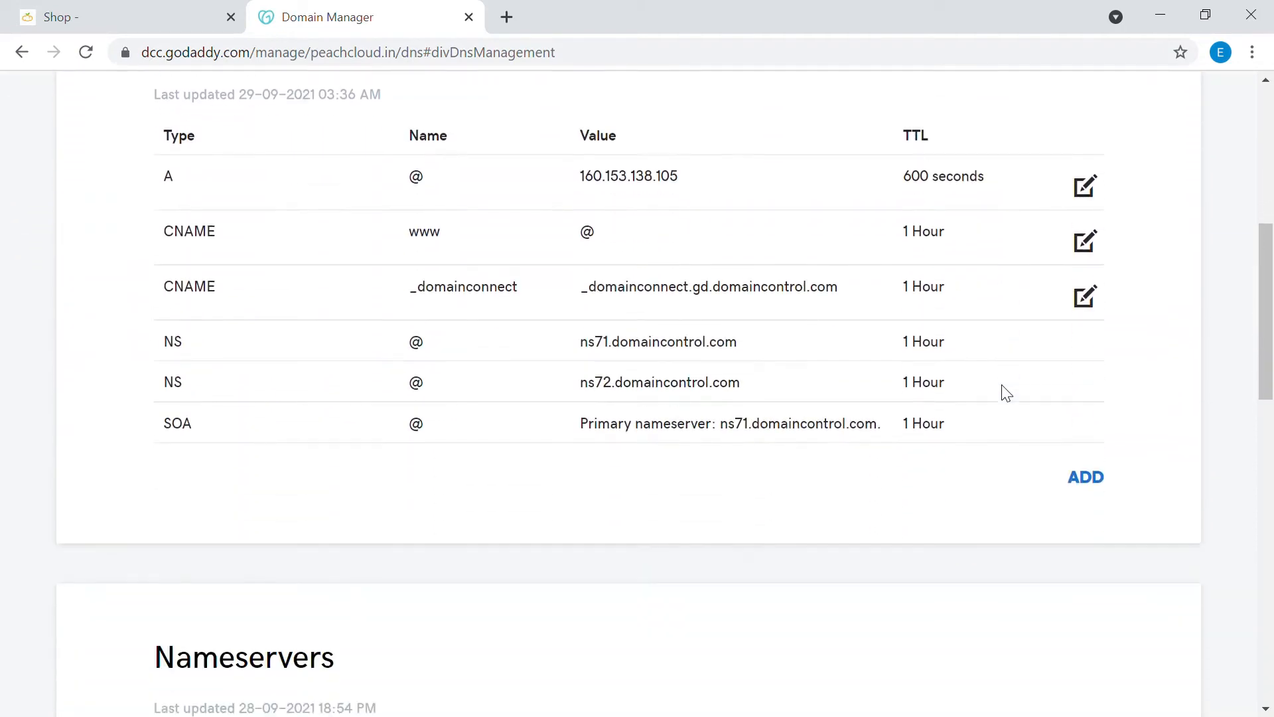
pyautogui.scroll(-8, 1002, 392)
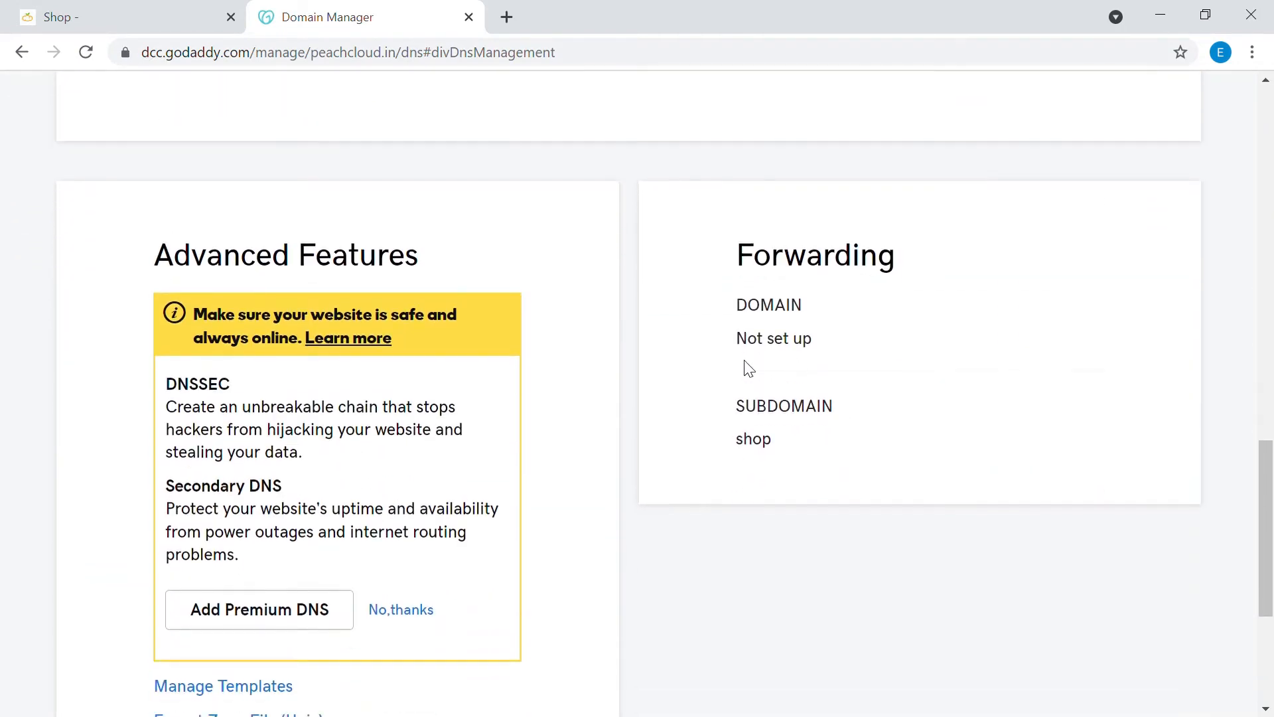
pyautogui.scroll(3, 816, 465)
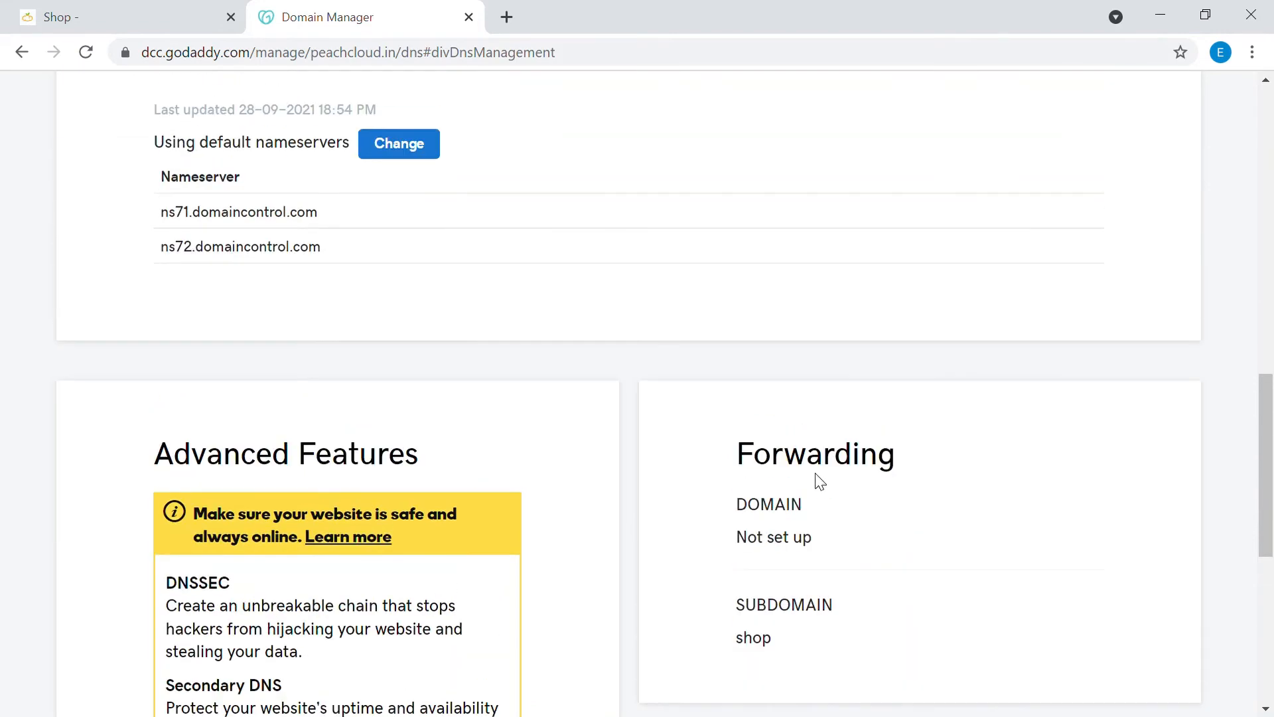
pyautogui.scroll(-2, 843, 498)
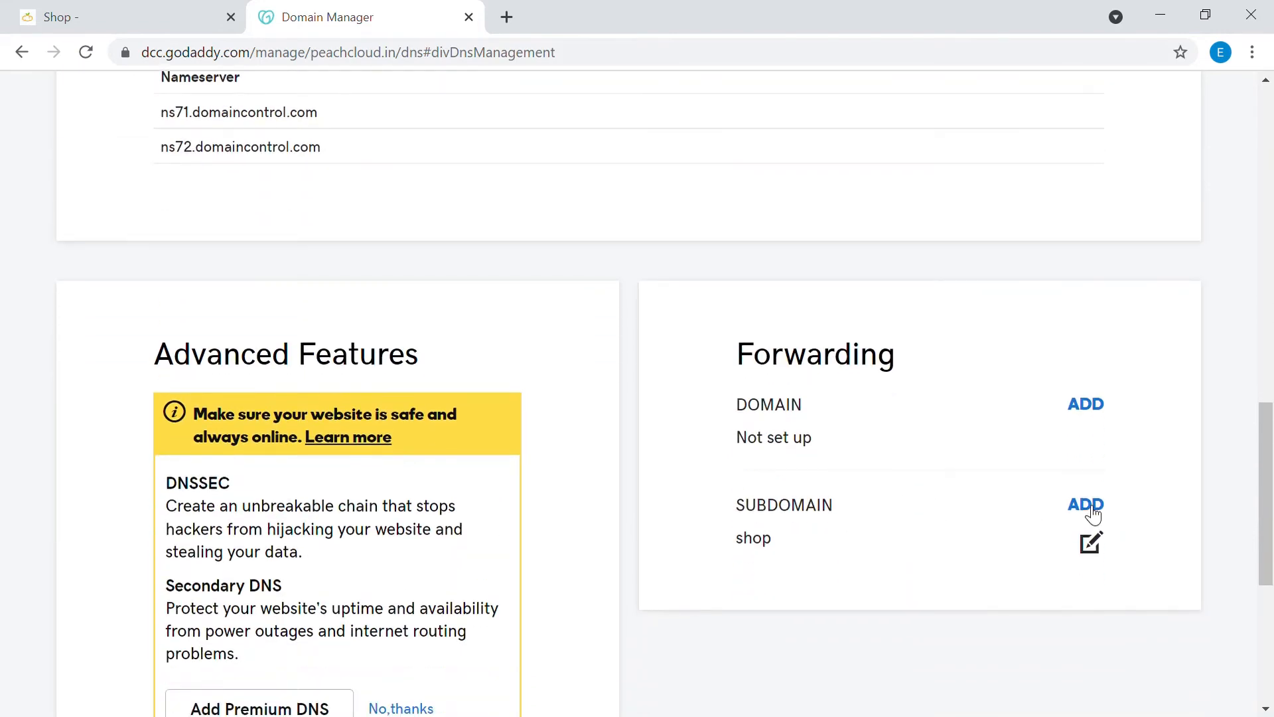
pyautogui.click(1089, 506)
pyautogui.scroll(-2, 891, 566)
pyautogui.click(845, 515)
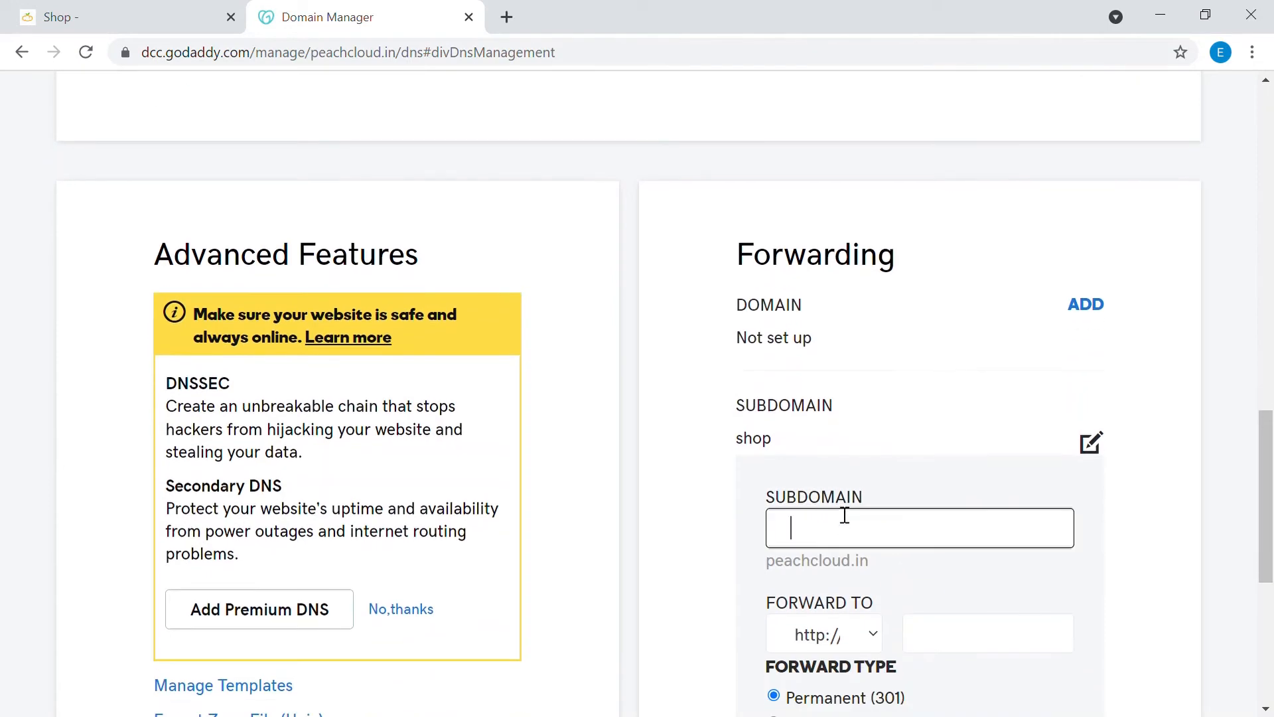
pyautogui.write('as')
pyautogui.write('min')
pyautogui.click(968, 640)
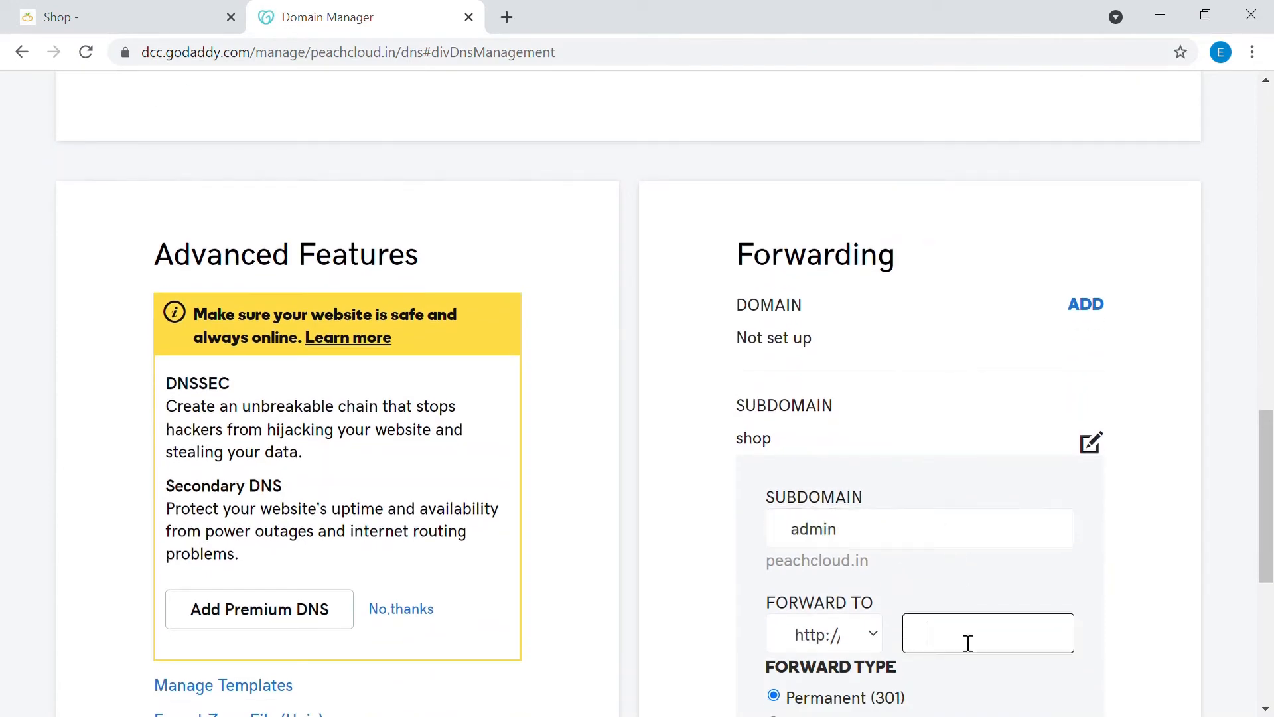
pyautogui.hotkey('ctrl', 'v')
pyautogui.moveTo(1006, 642); pyautogui.dragTo(1051, 647)
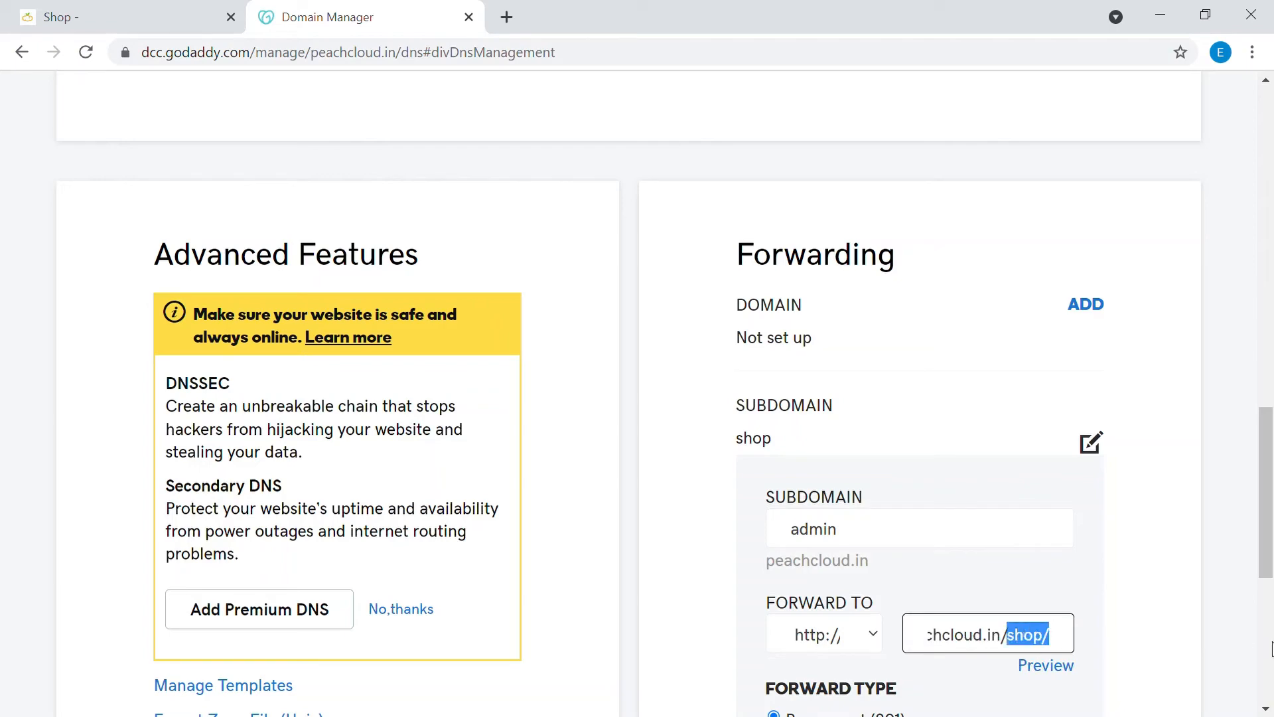
pyautogui.press('BackSpace')
pyautogui.moveTo(939, 642); pyautogui.dragTo(947, 644)
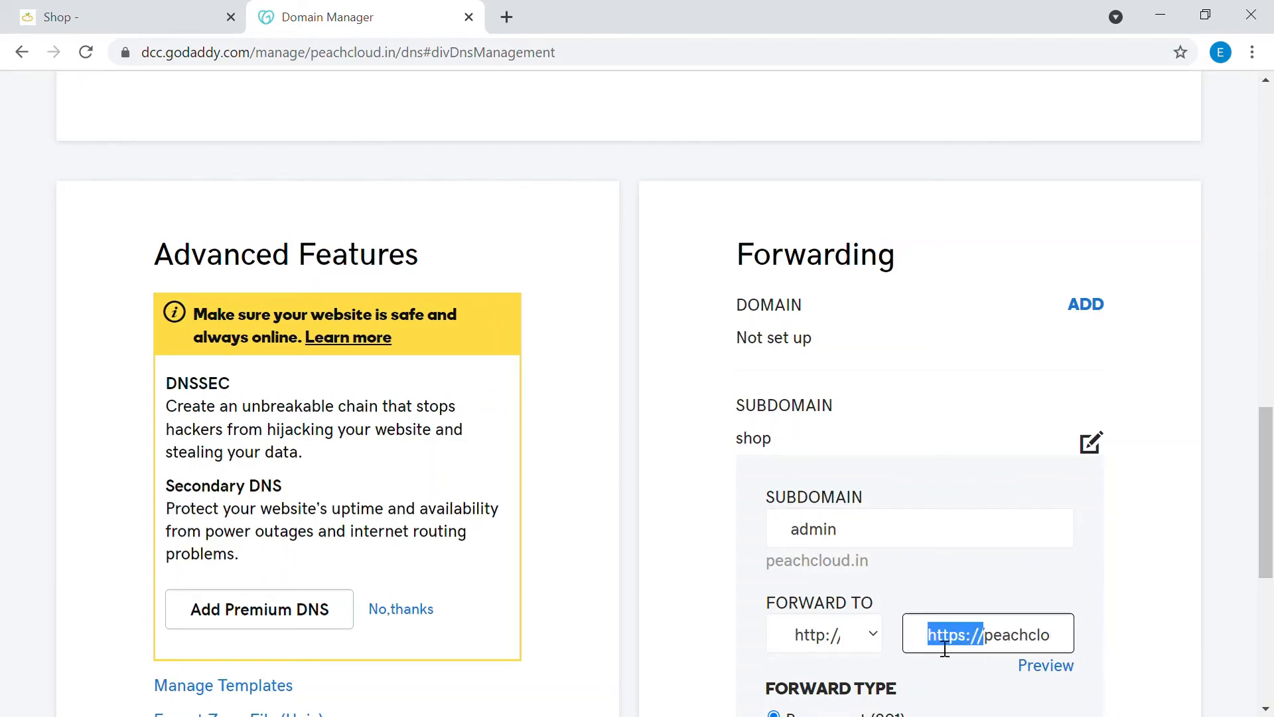
pyautogui.press('BackSpace')
pyautogui.scroll(-3, 930, 545)
pyautogui.scroll(-2, 896, 554)
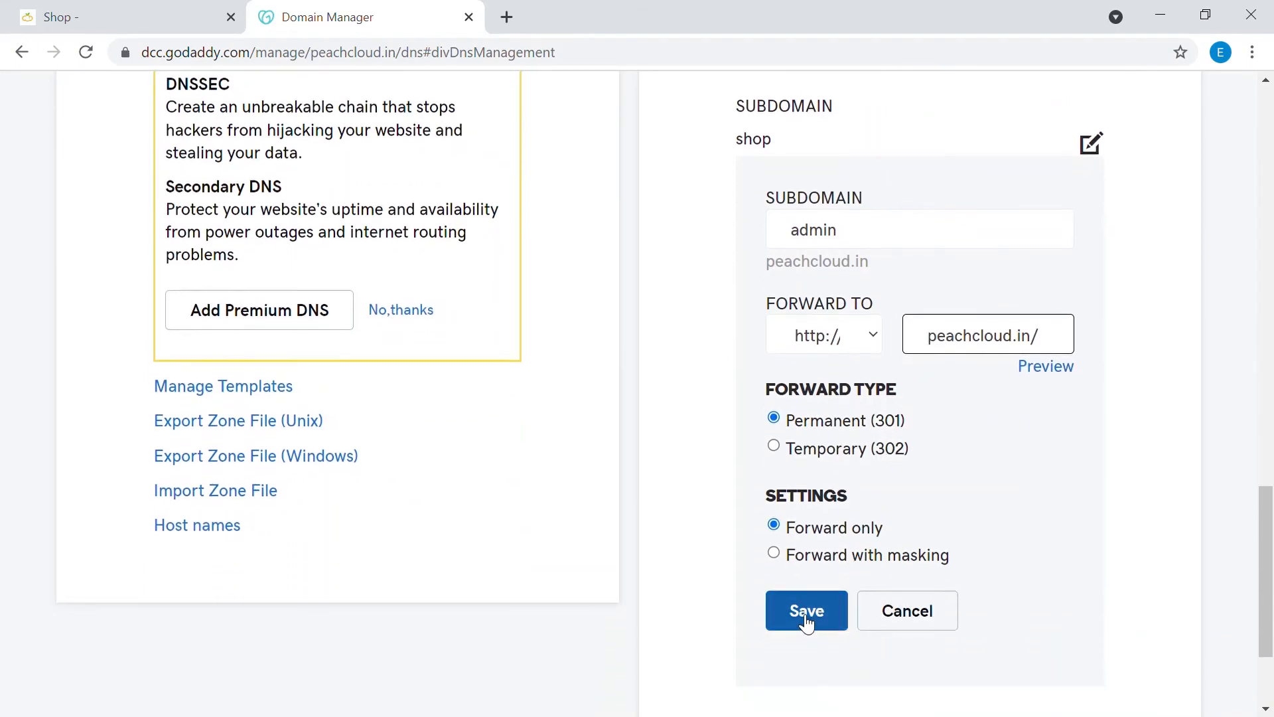
pyautogui.click(807, 617)
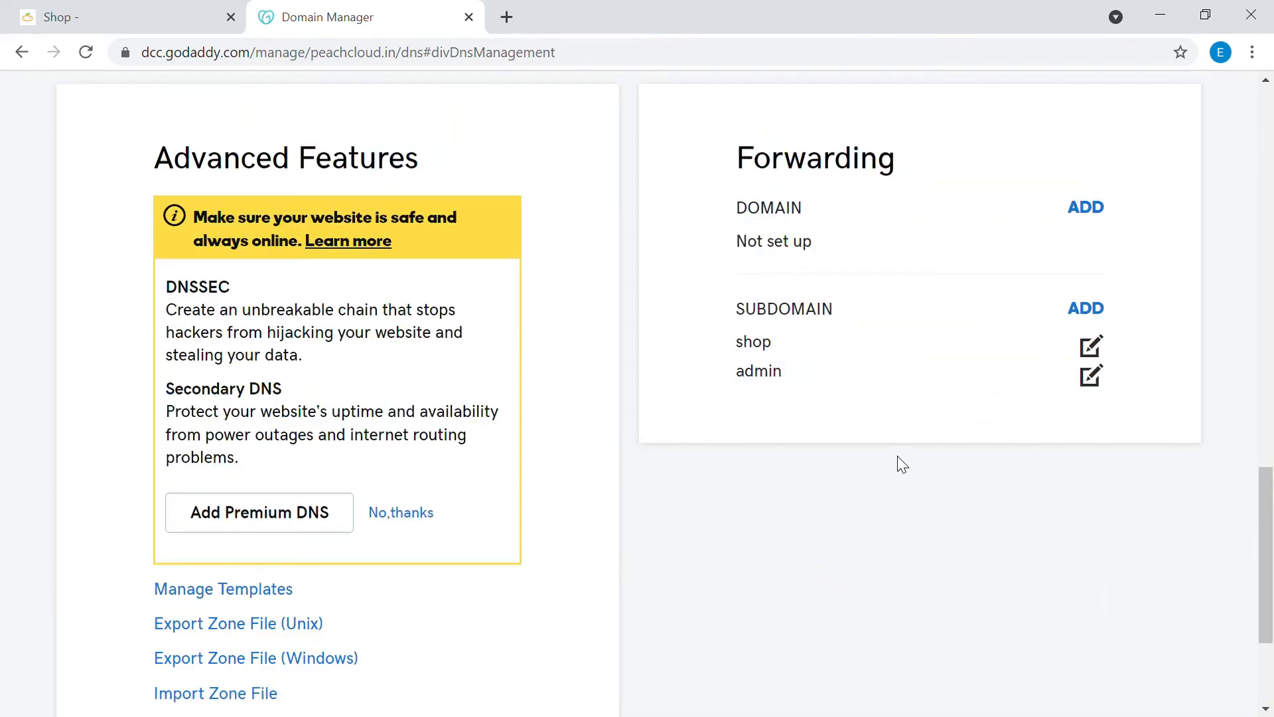
# Load shop.peachcloud.in in a new browser tab and look over the page it leads to
pyautogui.click(507, 17)
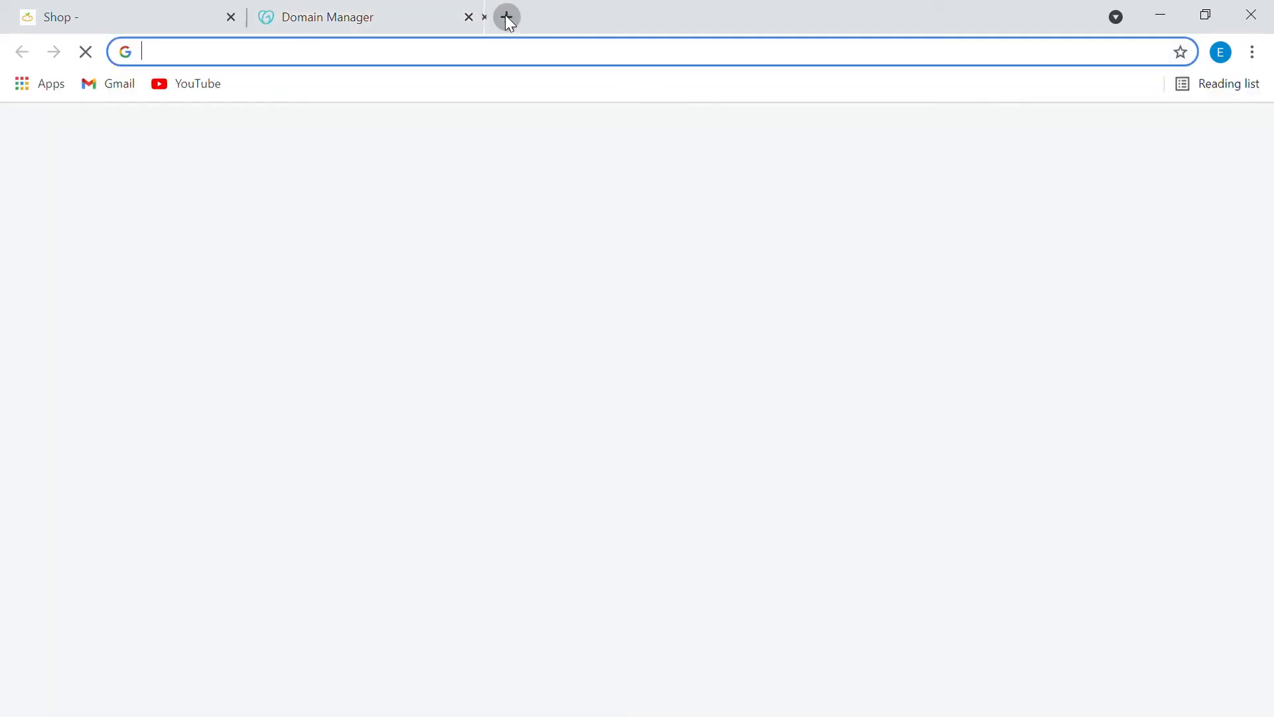
pyautogui.write('shop.peachcloud.in')
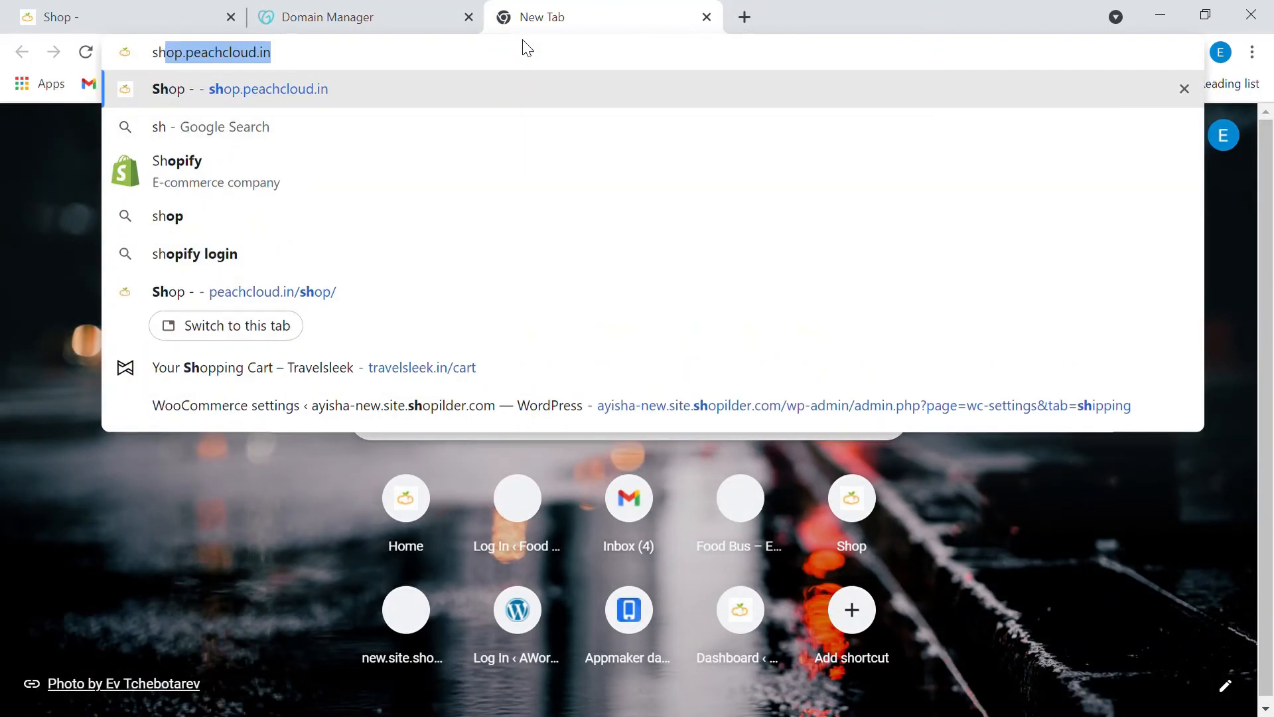
pyautogui.press('Right')
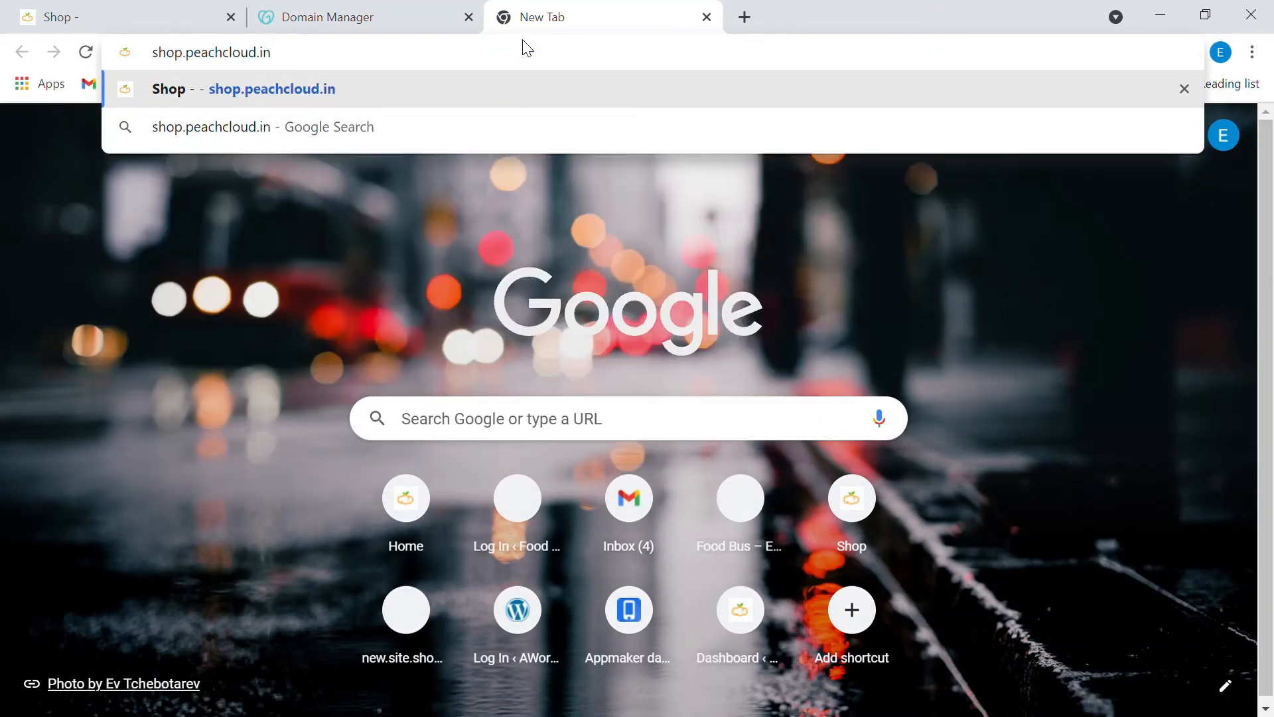
pyautogui.press('Return')
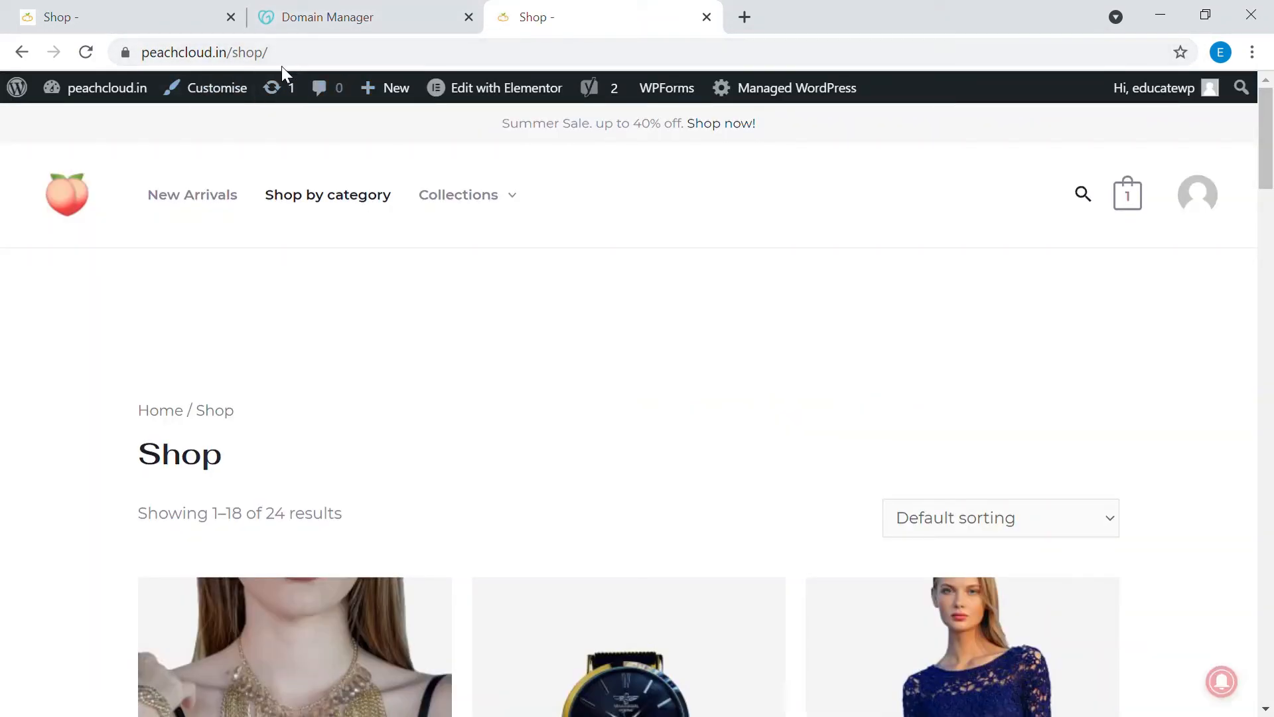
pyautogui.scroll(-14, 648, 322)
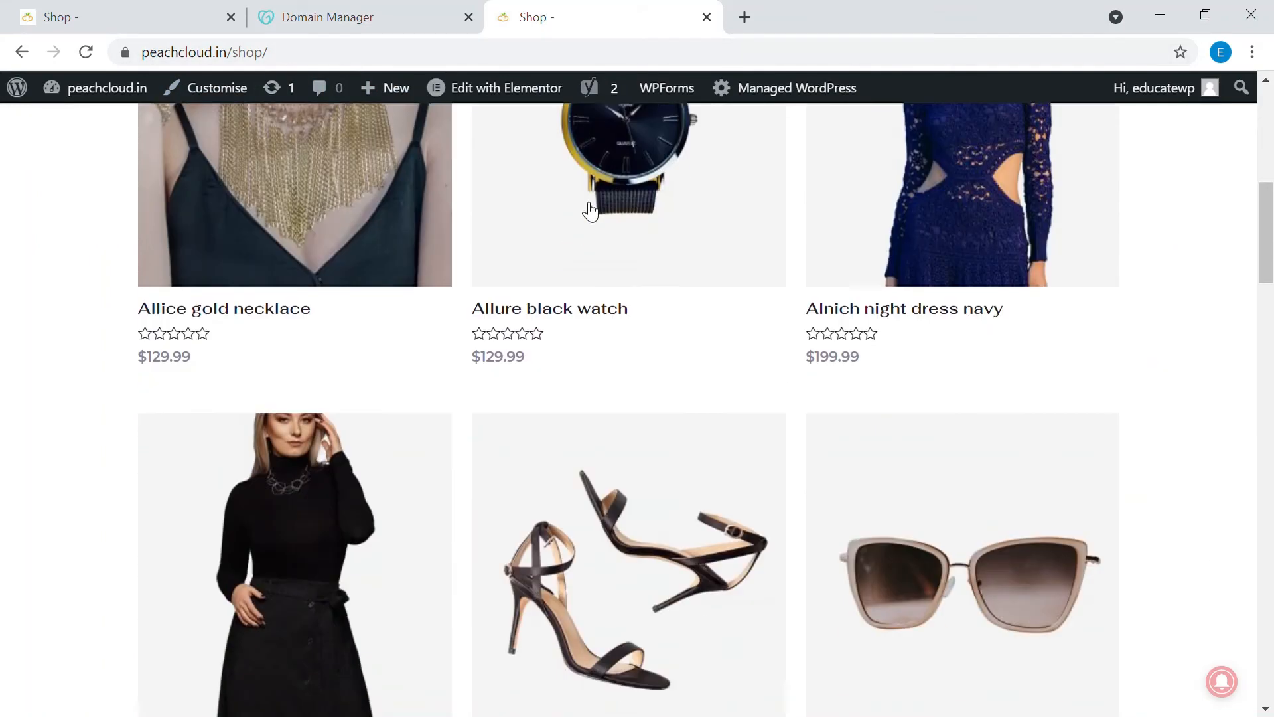
pyautogui.scroll(14, 648, 321)
# Load admin.peachcloud.in in the same tab to test its forwarding, and return to the domain's DNS management page
pyautogui.click(275, 43)
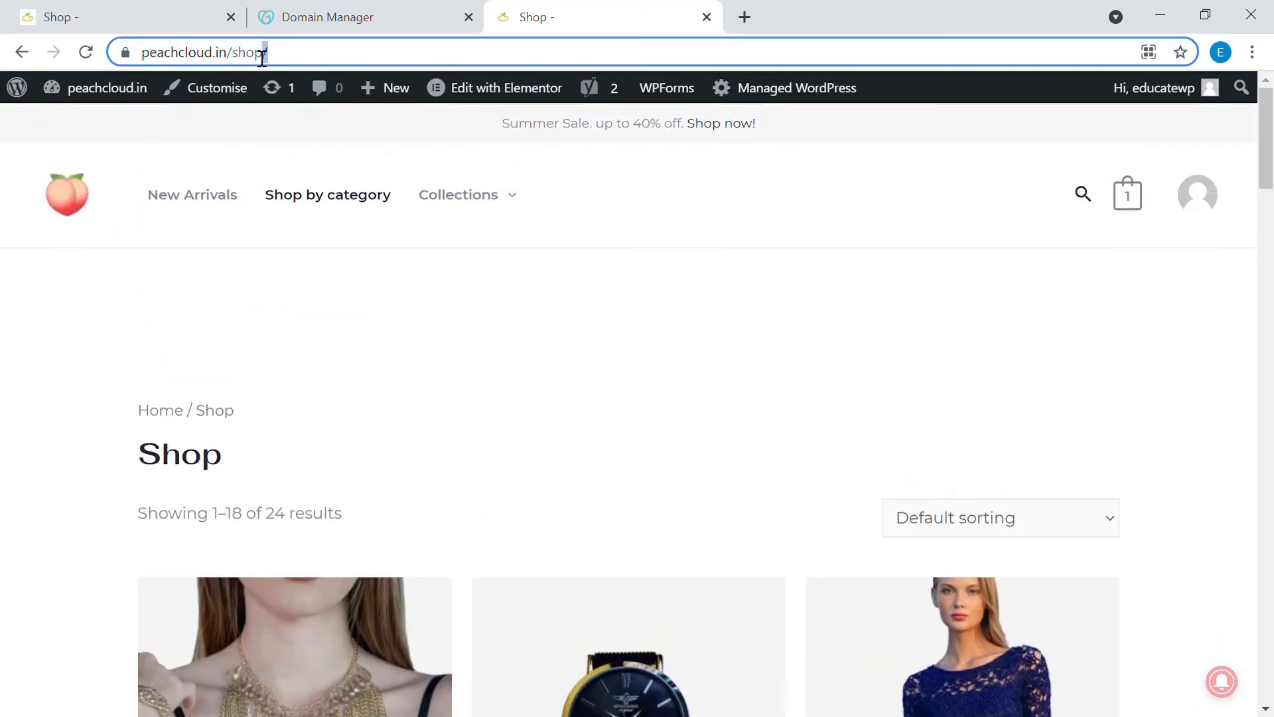
pyautogui.press('BackSpace')
pyautogui.write('admin')
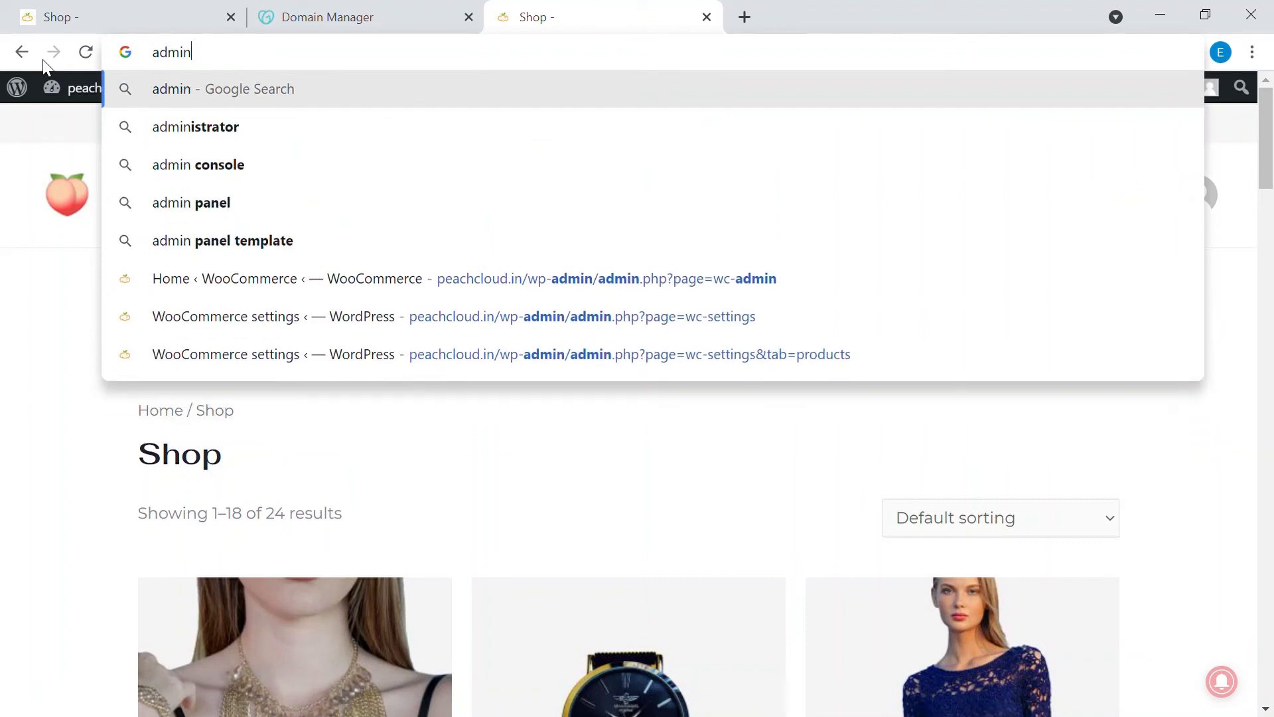
pyautogui.write('.peac')
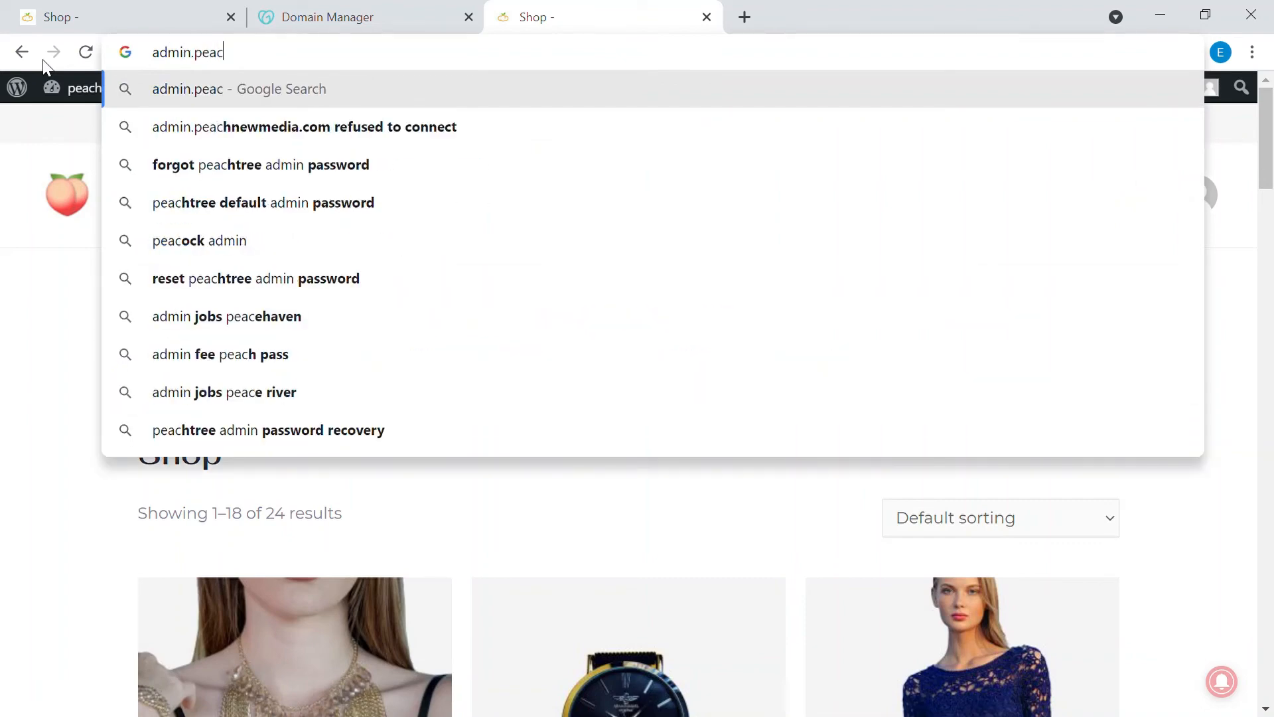
pyautogui.write('hcloud')
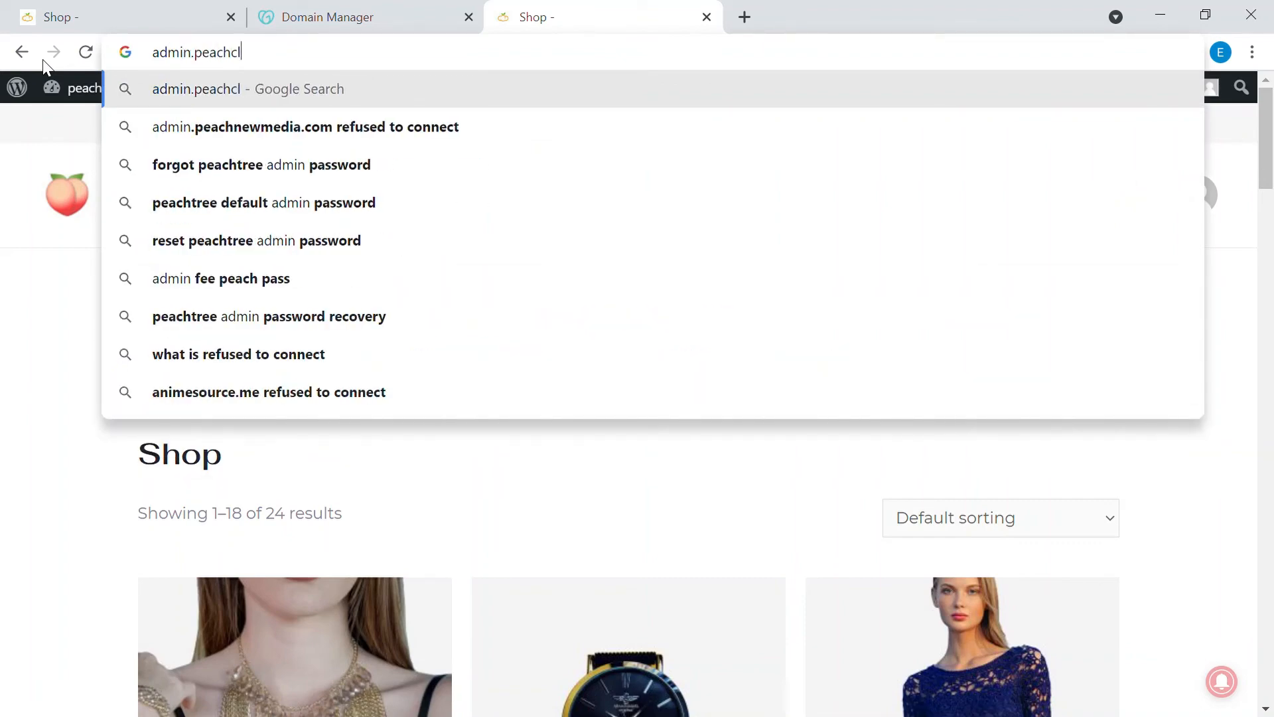
pyautogui.write('.in')
pyautogui.press('Return')
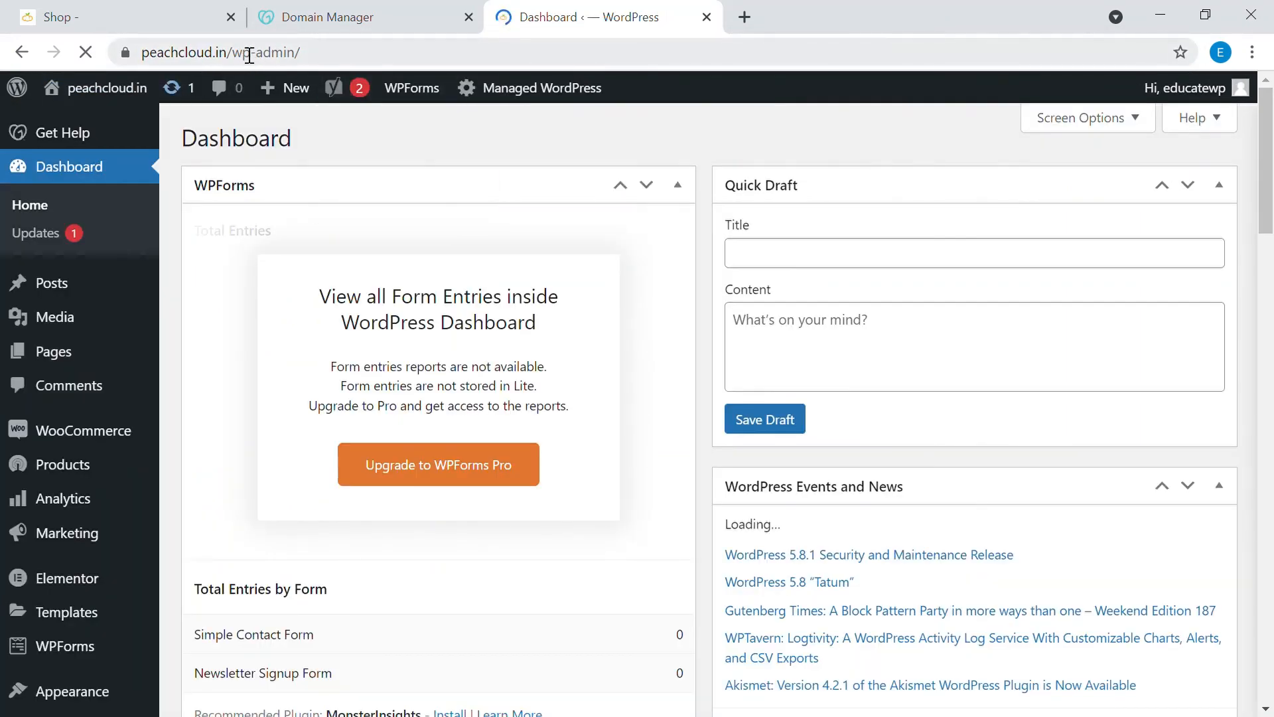
pyautogui.click(364, 19)
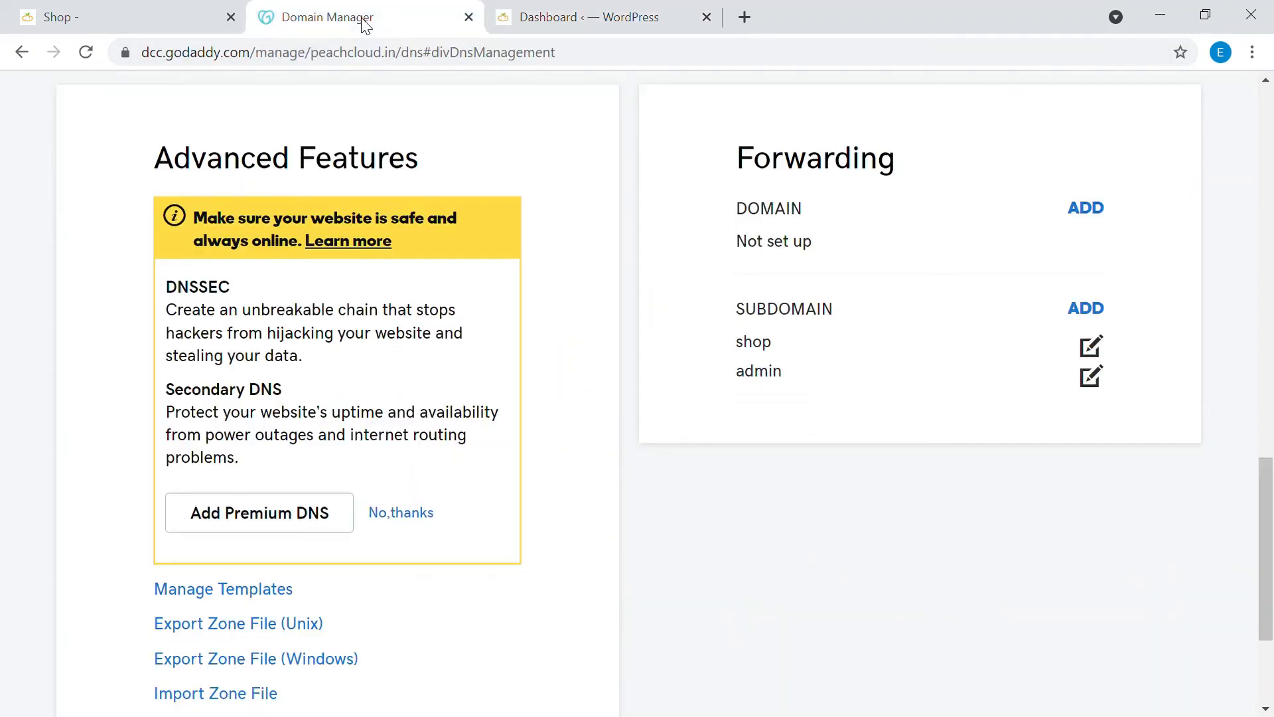